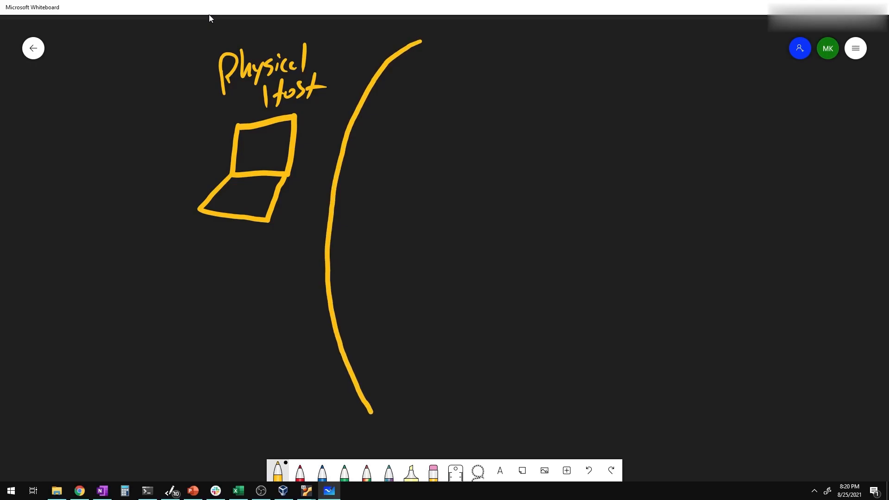
# Draw an arrow from the laptop to the curved line and write 10.0.0.0/24 to the right of the curve
pyautogui.moveTo(296, 180)
pyautogui.mouseDown()
pyautogui.moveTo(328, 185)
pyautogui.moveTo(303, 211)
pyautogui.mouseUp()
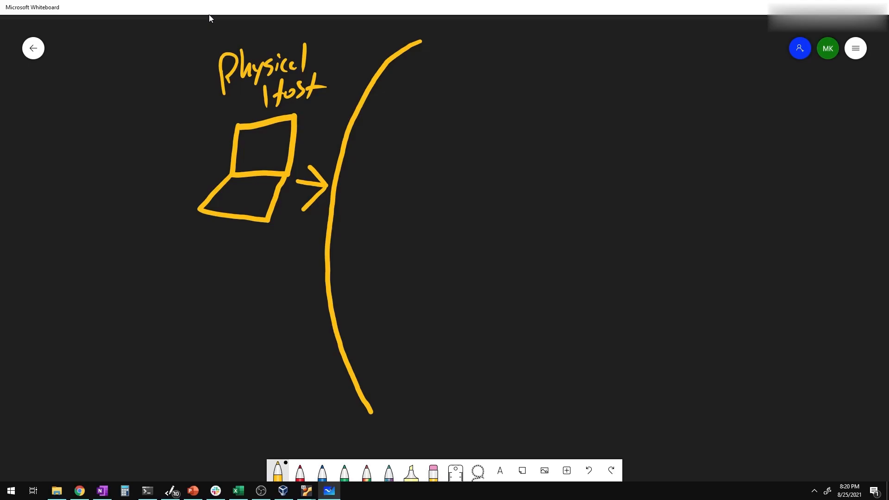
pyautogui.moveTo(501, 61); pyautogui.dragTo(494, 105)
pyautogui.moveTo(528, 66); pyautogui.dragTo(526, 64)
pyautogui.click(546, 94)
pyautogui.moveTo(581, 69); pyautogui.dragTo(614, 69)
pyautogui.moveTo(676, 71)
pyautogui.mouseDown()
pyautogui.moveTo(669, 67)
pyautogui.moveTo(668, 121)
pyautogui.mouseUp()
pyautogui.moveTo(711, 85)
pyautogui.mouseDown()
pyautogui.moveTo(723, 90)
pyautogui.moveTo(725, 107)
pyautogui.mouseUp()
pyautogui.moveTo(752, 81)
pyautogui.mouseDown()
pyautogui.moveTo(747, 96)
pyautogui.moveTo(763, 95)
pyautogui.mouseUp()
pyautogui.moveTo(766, 79); pyautogui.dragTo(744, 119)
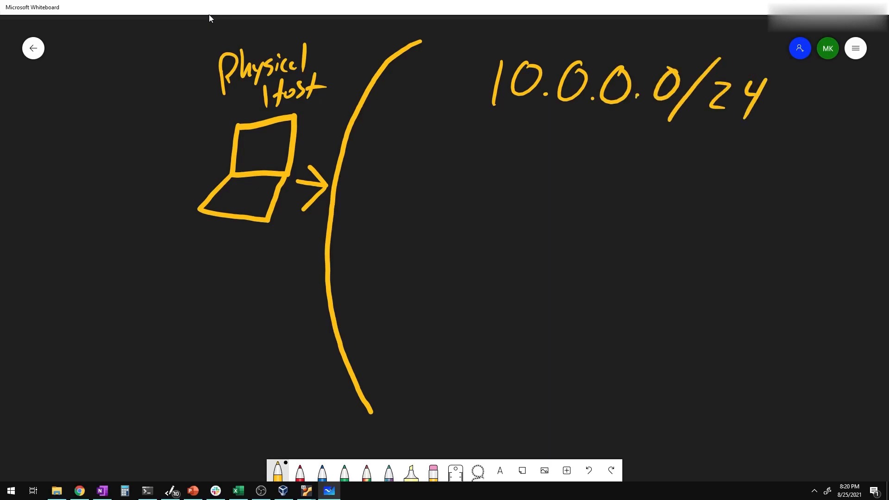
# Draw a box below the network address and label it Flare VM
pyautogui.moveTo(434, 176)
pyautogui.mouseDown()
pyautogui.moveTo(420, 268)
pyautogui.moveTo(525, 231)
pyautogui.moveTo(496, 167)
pyautogui.moveTo(433, 176)
pyautogui.moveTo(445, 229)
pyautogui.mouseUp()
pyautogui.moveTo(440, 198)
pyautogui.mouseDown()
pyautogui.moveTo(460, 191)
pyautogui.moveTo(456, 212)
pyautogui.mouseUp()
pyautogui.moveTo(465, 191); pyautogui.dragTo(464, 221)
pyautogui.moveTo(478, 210)
pyautogui.mouseDown()
pyautogui.moveTo(477, 221)
pyautogui.moveTo(490, 208)
pyautogui.mouseUp()
pyautogui.moveTo(489, 216); pyautogui.dragTo(499, 221)
pyautogui.moveTo(451, 239)
pyautogui.mouseDown()
pyautogui.moveTo(495, 232)
pyautogui.moveTo(498, 250)
pyautogui.mouseUp()
# Draw a second box to the right of the Flare VM box and label it Remnux
pyautogui.moveTo(635, 160)
pyautogui.mouseDown()
pyautogui.moveTo(650, 264)
pyautogui.moveTo(724, 183)
pyautogui.moveTo(674, 152)
pyautogui.moveTo(630, 158)
pyautogui.mouseUp()
pyautogui.moveTo(643, 192); pyautogui.dragTo(636, 216)
pyautogui.moveTo(641, 189); pyautogui.dragTo(650, 216)
pyautogui.moveTo(652, 208); pyautogui.dragTo(712, 218)
pyautogui.moveTo(697, 220); pyautogui.dragTo(716, 205)
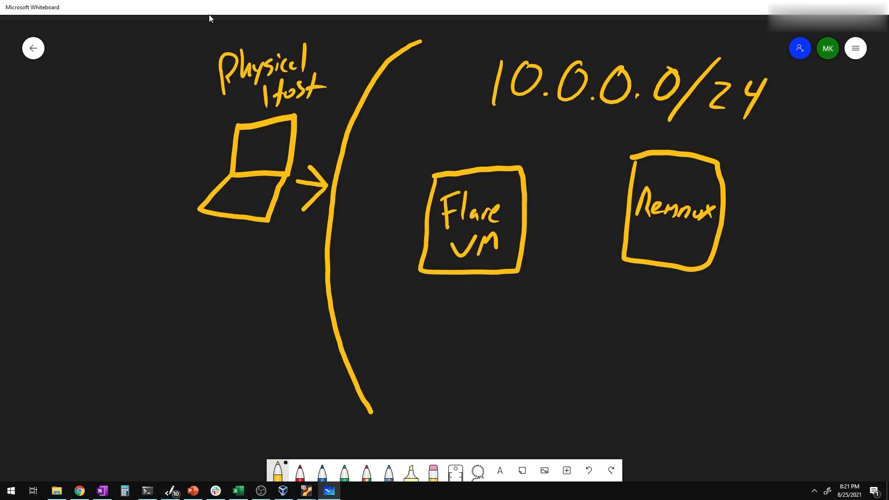
# Draw a downward arrow from the Flare VM box and write Windows beneath it
pyautogui.moveTo(584, 346)
pyautogui.mouseDown()
pyautogui.moveTo(532, 329)
pyautogui.moveTo(426, 322)
pyautogui.moveTo(426, 345)
pyautogui.mouseUp()
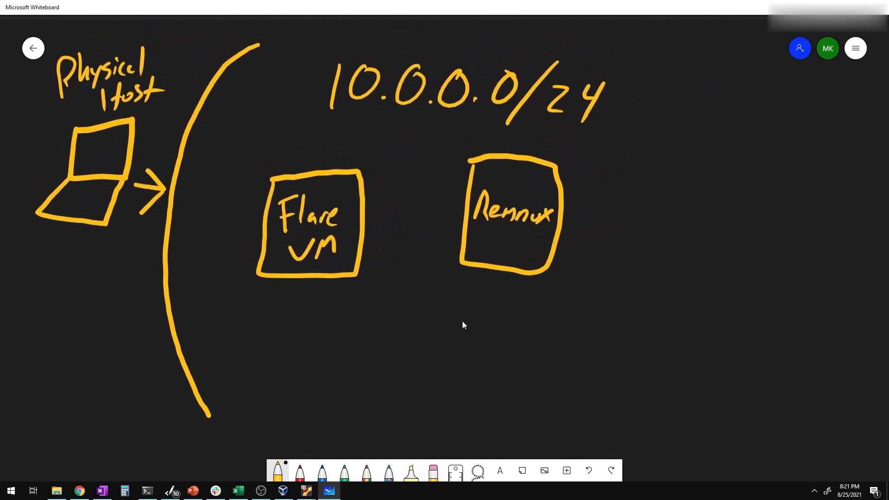
pyautogui.moveTo(297, 281)
pyautogui.mouseDown()
pyautogui.moveTo(303, 317)
pyautogui.moveTo(316, 311)
pyautogui.mouseUp()
pyautogui.moveTo(279, 343); pyautogui.dragTo(311, 347)
pyautogui.click(310, 341)
pyautogui.moveTo(317, 353)
pyautogui.mouseDown()
pyautogui.moveTo(342, 354)
pyautogui.moveTo(348, 341)
pyautogui.mouseUp()
pyautogui.moveTo(354, 340); pyautogui.dragTo(371, 339)
pyautogui.moveTo(384, 330); pyautogui.dragTo(370, 356)
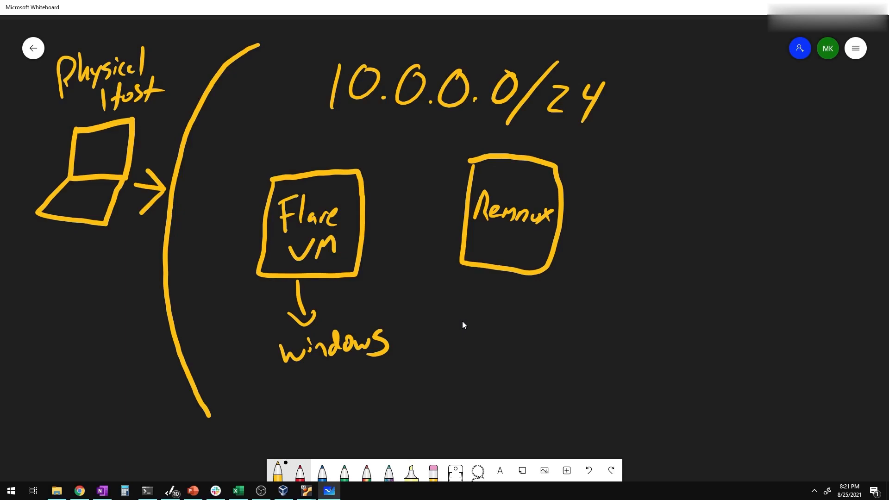
# Draw a red bug on top of the Flare VM box and add yellow rays radiating from it
pyautogui.click(300, 472)
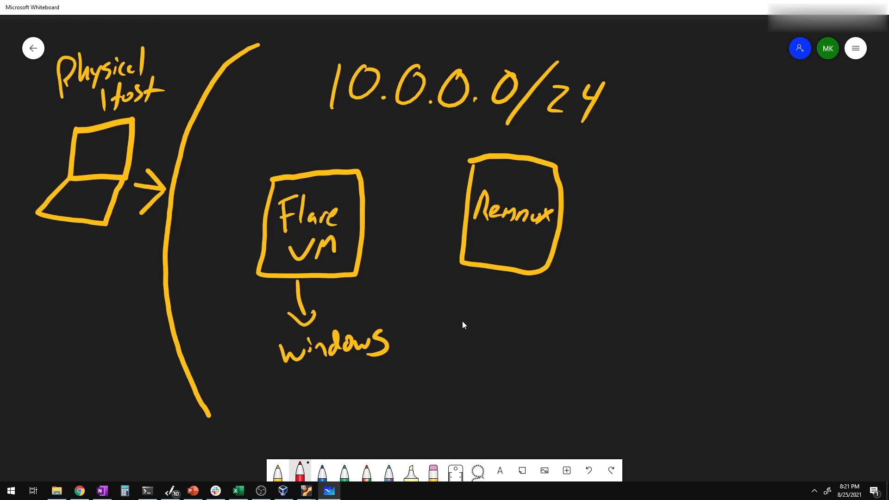
pyautogui.moveTo(305, 132)
pyautogui.mouseDown()
pyautogui.moveTo(295, 153)
pyautogui.moveTo(330, 137)
pyautogui.moveTo(281, 154)
pyautogui.moveTo(341, 159)
pyautogui.moveTo(342, 147)
pyautogui.moveTo(291, 122)
pyautogui.mouseUp()
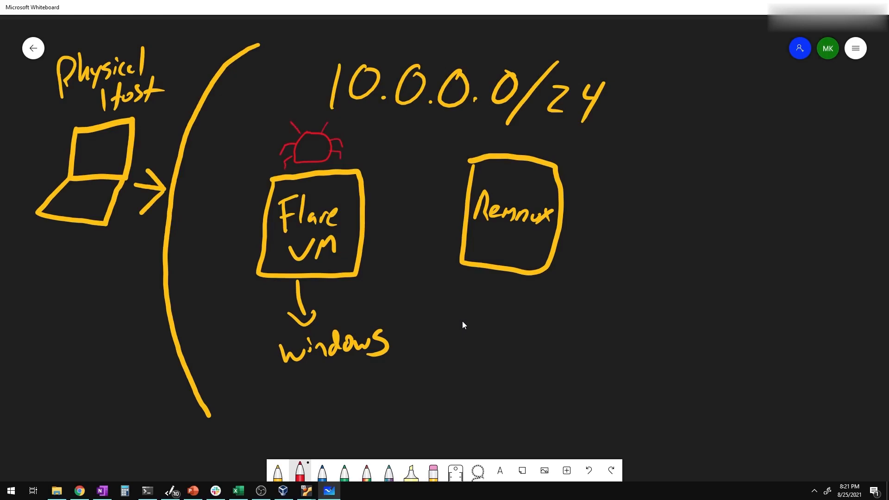
pyautogui.click(277, 471)
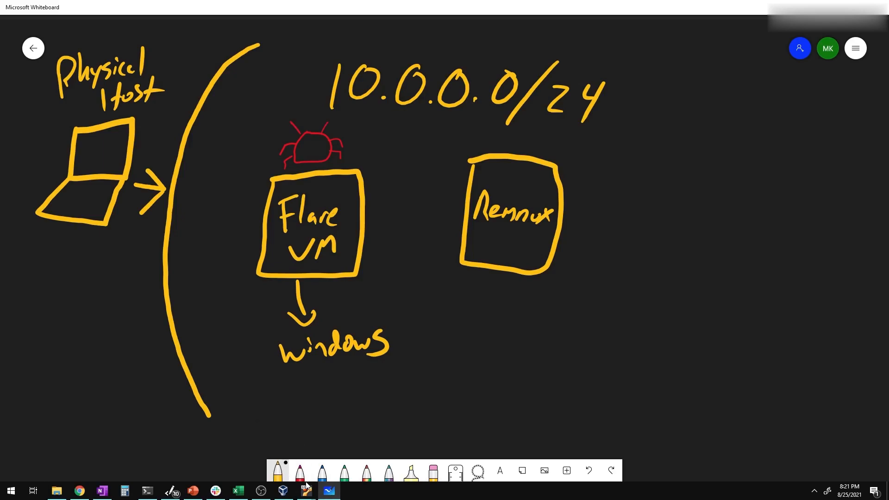
pyautogui.moveTo(295, 94); pyautogui.dragTo(302, 119)
pyautogui.moveTo(304, 97)
pyautogui.mouseDown()
pyautogui.moveTo(308, 120)
pyautogui.moveTo(317, 121)
pyautogui.mouseUp()
pyautogui.moveTo(265, 110)
pyautogui.mouseDown()
pyautogui.moveTo(284, 121)
pyautogui.moveTo(356, 113)
pyautogui.mouseUp()
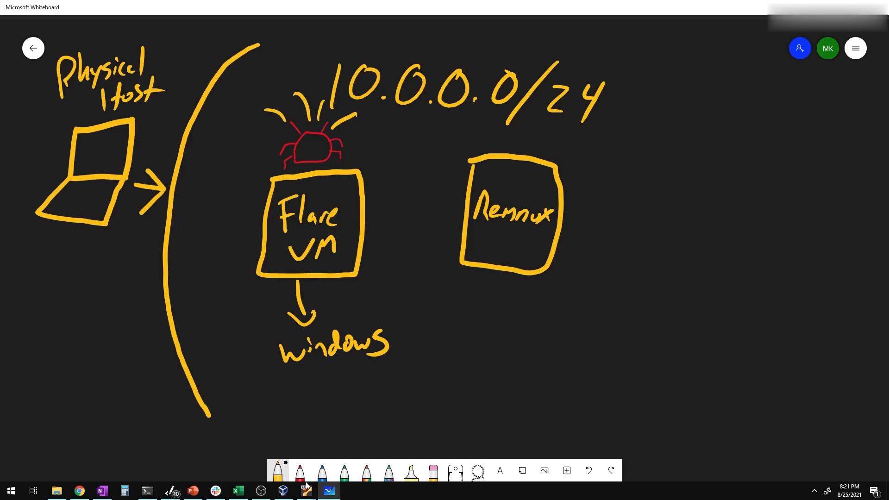
# Circle the Windows label and write Linux below the Remnux box
pyautogui.moveTo(324, 319)
pyautogui.mouseDown()
pyautogui.moveTo(301, 322)
pyautogui.moveTo(306, 386)
pyautogui.moveTo(418, 328)
pyautogui.moveTo(313, 329)
pyautogui.mouseUp()
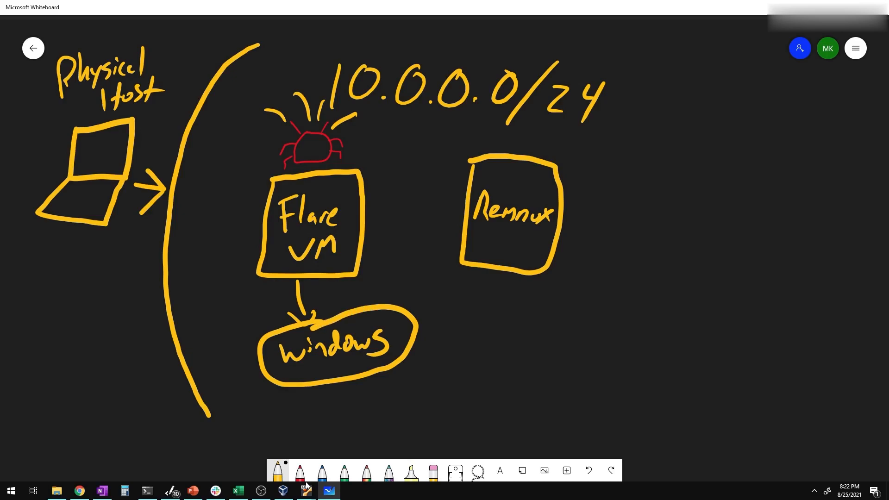
pyautogui.moveTo(509, 297)
pyautogui.mouseDown()
pyautogui.moveTo(507, 307)
pyautogui.moveTo(531, 317)
pyautogui.mouseUp()
pyautogui.click(536, 299)
pyautogui.moveTo(537, 308)
pyautogui.mouseDown()
pyautogui.moveTo(536, 318)
pyautogui.moveTo(575, 305)
pyautogui.moveTo(593, 314)
pyautogui.mouseUp()
pyautogui.moveTo(594, 296); pyautogui.dragTo(581, 316)
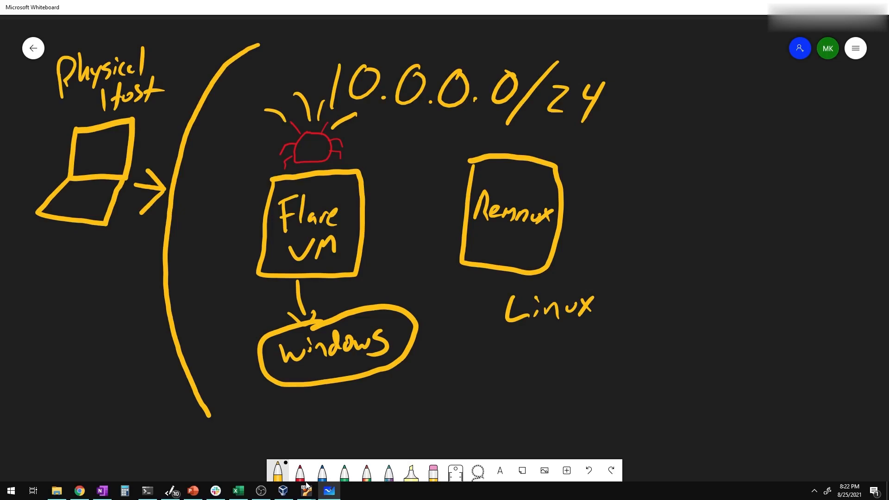
# Write Internet Simulator to the right of the Remnux box
pyautogui.moveTo(633, 176)
pyautogui.mouseDown()
pyautogui.moveTo(633, 203)
pyautogui.moveTo(643, 174)
pyautogui.mouseUp()
pyautogui.moveTo(624, 205); pyautogui.dragTo(657, 202)
pyautogui.moveTo(667, 183)
pyautogui.mouseDown()
pyautogui.moveTo(668, 204)
pyautogui.moveTo(684, 199)
pyautogui.mouseUp()
pyautogui.moveTo(677, 199)
pyautogui.mouseDown()
pyautogui.moveTo(715, 199)
pyautogui.moveTo(725, 182)
pyautogui.mouseUp()
pyautogui.moveTo(715, 191); pyautogui.dragTo(730, 189)
pyautogui.moveTo(668, 224); pyautogui.dragTo(653, 250)
pyautogui.moveTo(674, 238); pyautogui.dragTo(672, 246)
pyautogui.moveTo(676, 221)
pyautogui.mouseDown()
pyautogui.moveTo(700, 246)
pyautogui.moveTo(712, 243)
pyautogui.mouseUp()
pyautogui.moveTo(719, 220)
pyautogui.mouseDown()
pyautogui.moveTo(720, 244)
pyautogui.moveTo(741, 242)
pyautogui.mouseUp()
pyautogui.moveTo(734, 231); pyautogui.dragTo(785, 226)
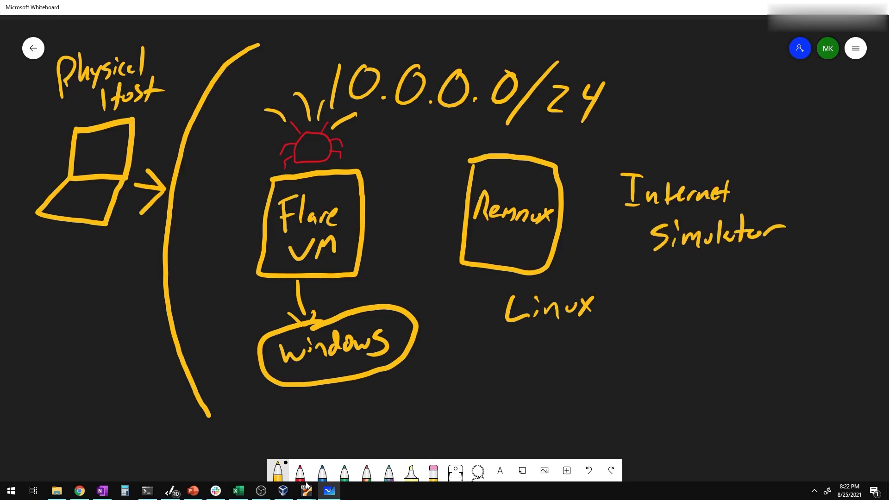
# Circle Internet Simulator with a link to the Remnux box, and draw arrows from the bug toward Remnux and from Remnux back toward Flare VM
pyautogui.moveTo(573, 188)
pyautogui.mouseDown()
pyautogui.moveTo(638, 158)
pyautogui.moveTo(703, 161)
pyautogui.moveTo(777, 190)
pyautogui.moveTo(784, 248)
pyautogui.moveTo(702, 280)
pyautogui.moveTo(617, 256)
pyautogui.moveTo(597, 182)
pyautogui.mouseUp()
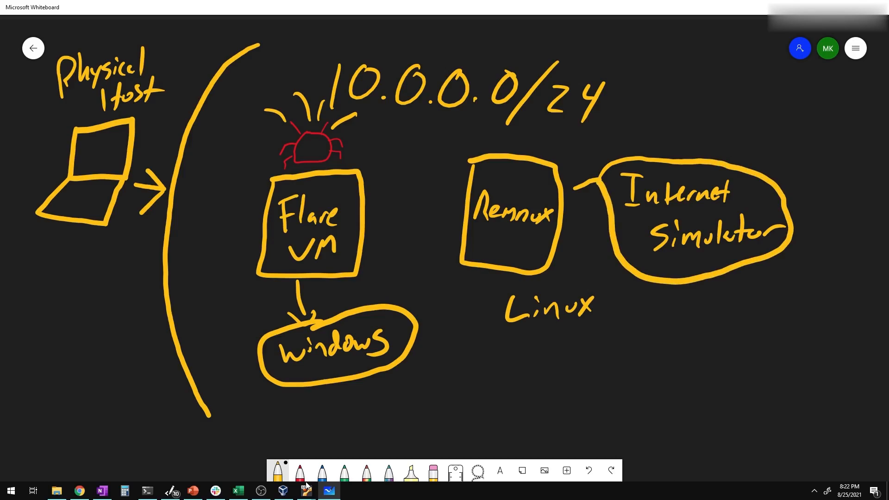
pyautogui.moveTo(351, 144)
pyautogui.mouseDown()
pyautogui.moveTo(414, 161)
pyautogui.moveTo(402, 169)
pyautogui.mouseUp()
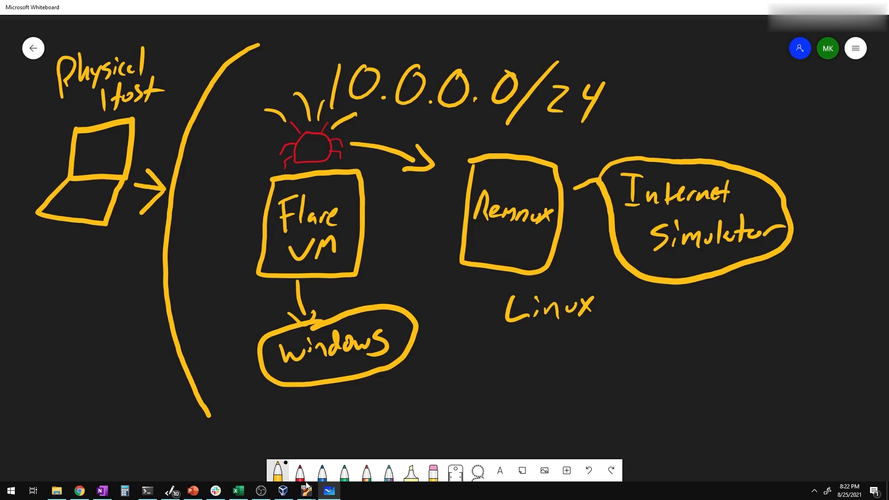
pyautogui.moveTo(458, 202)
pyautogui.mouseDown()
pyautogui.moveTo(387, 205)
pyautogui.moveTo(406, 226)
pyautogui.mouseUp()
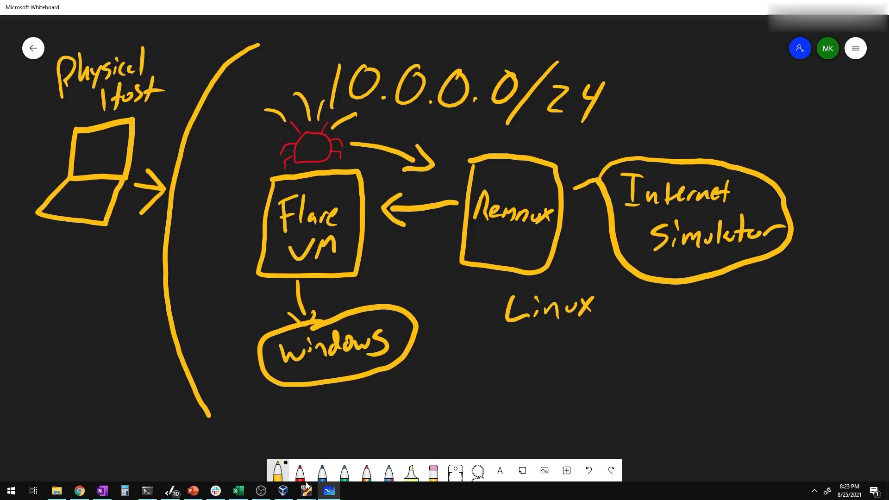
# Draw a curved arrow down from the Remnux box and write Network at its tip
pyautogui.moveTo(479, 279)
pyautogui.mouseDown()
pyautogui.moveTo(458, 343)
pyautogui.moveTo(509, 365)
pyautogui.mouseUp()
pyautogui.moveTo(514, 345)
pyautogui.mouseDown()
pyautogui.moveTo(528, 360)
pyautogui.moveTo(509, 391)
pyautogui.moveTo(571, 377)
pyautogui.moveTo(584, 356)
pyautogui.mouseUp()
pyautogui.moveTo(589, 375); pyautogui.dragTo(617, 384)
pyautogui.moveTo(609, 370); pyautogui.dragTo(645, 365)
pyautogui.moveTo(650, 366)
pyautogui.mouseDown()
pyautogui.moveTo(658, 372)
pyautogui.moveTo(669, 361)
pyautogui.mouseUp()
pyautogui.moveTo(674, 344); pyautogui.dragTo(685, 371)
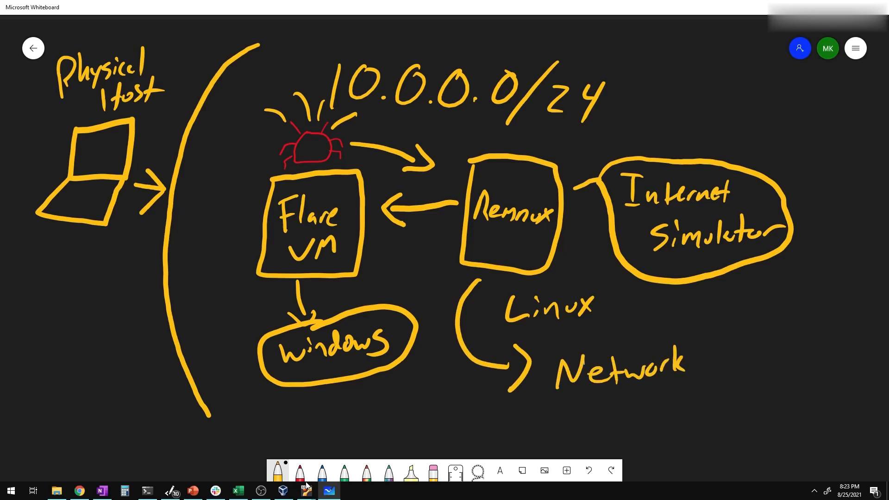
# Complete the note at the curved arrow's tip by writing Analysis Platform after Network
pyautogui.moveTo(592, 424)
pyautogui.mouseDown()
pyautogui.moveTo(611, 425)
pyautogui.moveTo(618, 413)
pyautogui.mouseUp()
pyautogui.moveTo(620, 419); pyautogui.dragTo(643, 418)
pyautogui.moveTo(647, 393); pyautogui.dragTo(655, 428)
pyautogui.moveTo(680, 400)
pyautogui.mouseDown()
pyautogui.moveTo(671, 417)
pyautogui.moveTo(686, 415)
pyautogui.mouseUp()
pyautogui.moveTo(689, 391); pyautogui.dragTo(691, 397)
pyautogui.moveTo(708, 393)
pyautogui.mouseDown()
pyautogui.moveTo(694, 409)
pyautogui.moveTo(707, 414)
pyautogui.mouseUp()
pyautogui.moveTo(739, 373); pyautogui.dragTo(740, 403)
pyautogui.moveTo(740, 375); pyautogui.dragTo(758, 393)
pyautogui.moveTo(774, 383)
pyautogui.mouseDown()
pyautogui.moveTo(777, 394)
pyautogui.moveTo(785, 392)
pyautogui.mouseUp()
pyautogui.moveTo(778, 383)
pyautogui.mouseDown()
pyautogui.moveTo(797, 378)
pyautogui.moveTo(805, 390)
pyautogui.mouseUp()
pyautogui.moveTo(797, 383); pyautogui.dragTo(817, 381)
pyautogui.moveTo(826, 385)
pyautogui.mouseDown()
pyautogui.moveTo(834, 368)
pyautogui.moveTo(856, 389)
pyautogui.mouseUp()
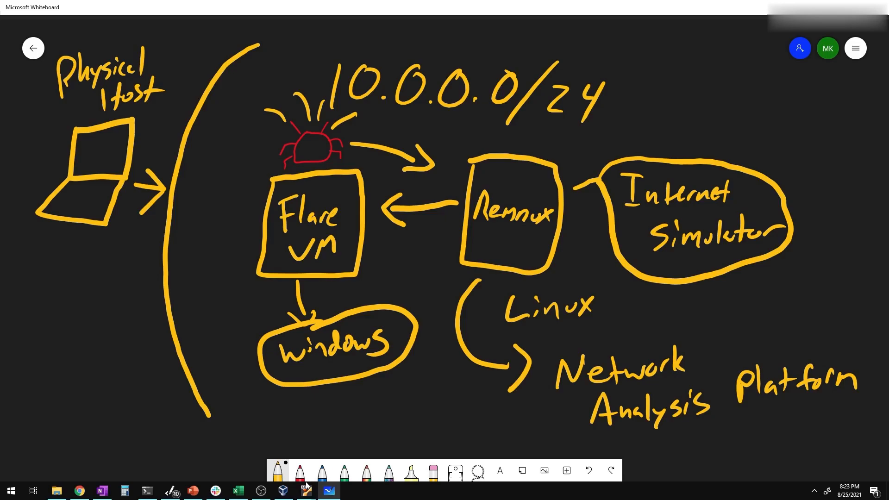
# Erase the notes below both boxes and write Host Based Indicators in yellow under the Flare VM box
pyautogui.moveTo(343, 345)
pyautogui.mouseDown()
pyautogui.moveTo(287, 369)
pyautogui.moveTo(270, 349)
pyautogui.moveTo(294, 311)
pyautogui.moveTo(364, 320)
pyautogui.moveTo(393, 349)
pyautogui.moveTo(327, 365)
pyautogui.moveTo(451, 317)
pyautogui.moveTo(524, 345)
pyautogui.moveTo(546, 393)
pyautogui.moveTo(740, 426)
pyautogui.moveTo(696, 361)
pyautogui.mouseUp()
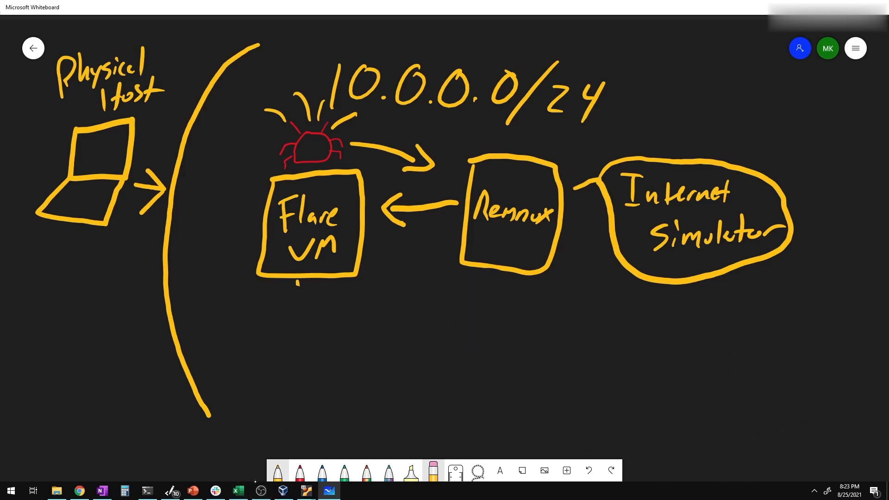
pyautogui.click(278, 472)
pyautogui.moveTo(240, 295); pyautogui.dragTo(251, 329)
pyautogui.moveTo(262, 290)
pyautogui.mouseDown()
pyautogui.moveTo(257, 321)
pyautogui.moveTo(260, 311)
pyautogui.mouseUp()
pyautogui.moveTo(278, 309); pyautogui.dragTo(285, 321)
pyautogui.moveTo(302, 299)
pyautogui.mouseDown()
pyautogui.moveTo(300, 325)
pyautogui.moveTo(317, 313)
pyautogui.mouseUp()
pyautogui.moveTo(266, 368)
pyautogui.mouseDown()
pyautogui.moveTo(277, 341)
pyautogui.moveTo(270, 370)
pyautogui.mouseUp()
pyautogui.moveTo(293, 352)
pyautogui.mouseDown()
pyautogui.moveTo(290, 364)
pyautogui.moveTo(321, 362)
pyautogui.mouseUp()
pyautogui.moveTo(329, 325)
pyautogui.mouseDown()
pyautogui.moveTo(331, 357)
pyautogui.moveTo(343, 354)
pyautogui.mouseUp()
pyautogui.moveTo(273, 393); pyautogui.dragTo(268, 414)
pyautogui.moveTo(258, 401); pyautogui.dragTo(284, 391)
pyautogui.moveTo(266, 423); pyautogui.dragTo(290, 415)
pyautogui.moveTo(290, 418)
pyautogui.mouseDown()
pyautogui.moveTo(299, 406)
pyautogui.moveTo(312, 416)
pyautogui.mouseUp()
pyautogui.moveTo(317, 388)
pyautogui.mouseDown()
pyautogui.moveTo(306, 413)
pyautogui.moveTo(318, 410)
pyautogui.mouseUp()
pyautogui.moveTo(324, 388)
pyautogui.mouseDown()
pyautogui.moveTo(325, 406)
pyautogui.moveTo(335, 404)
pyautogui.mouseUp()
pyautogui.moveTo(340, 395); pyautogui.dragTo(350, 406)
pyautogui.moveTo(350, 400); pyautogui.dragTo(371, 392)
pyautogui.moveTo(383, 386); pyautogui.dragTo(370, 404)
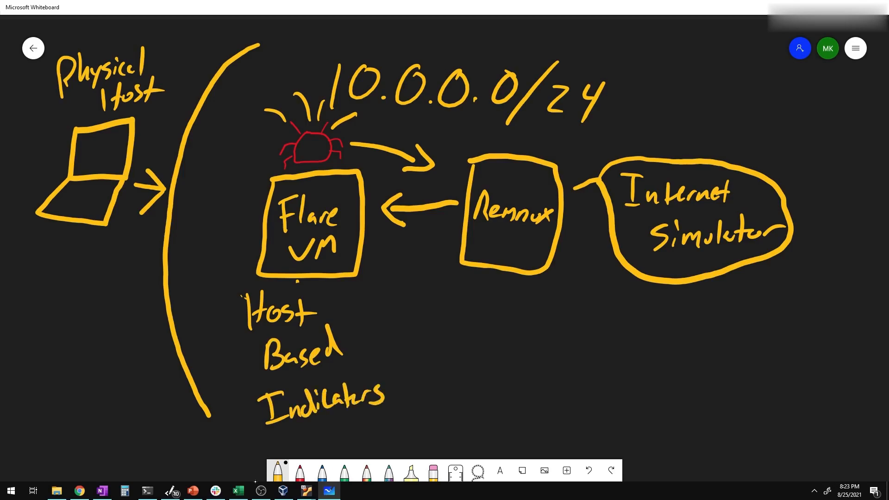
# Handwrite a three-line counterpart to the Host Based Indicators label below the Remnux box
pyautogui.moveTo(465, 325)
pyautogui.mouseDown()
pyautogui.moveTo(500, 298)
pyautogui.moveTo(514, 324)
pyautogui.mouseUp()
pyautogui.moveTo(525, 299); pyautogui.dragTo(523, 329)
pyautogui.moveTo(517, 311); pyautogui.dragTo(558, 312)
pyautogui.moveTo(561, 319); pyautogui.dragTo(568, 307)
pyautogui.moveTo(574, 299); pyautogui.dragTo(582, 323)
pyautogui.moveTo(501, 345); pyautogui.dragTo(502, 366)
pyautogui.moveTo(502, 348)
pyautogui.mouseDown()
pyautogui.moveTo(505, 365)
pyautogui.moveTo(535, 364)
pyautogui.mouseUp()
pyautogui.moveTo(549, 348)
pyautogui.mouseDown()
pyautogui.moveTo(542, 366)
pyautogui.moveTo(580, 332)
pyautogui.mouseUp()
pyautogui.moveTo(477, 390); pyautogui.dragTo(499, 386)
pyautogui.moveTo(488, 393)
pyautogui.mouseDown()
pyautogui.moveTo(486, 413)
pyautogui.moveTo(504, 408)
pyautogui.mouseUp()
pyautogui.moveTo(507, 411)
pyautogui.mouseDown()
pyautogui.moveTo(520, 410)
pyautogui.moveTo(530, 389)
pyautogui.mouseUp()
pyautogui.moveTo(539, 402)
pyautogui.mouseDown()
pyautogui.moveTo(539, 409)
pyautogui.moveTo(540, 395)
pyautogui.mouseUp()
pyautogui.moveTo(554, 394)
pyautogui.mouseDown()
pyautogui.moveTo(555, 409)
pyautogui.moveTo(564, 408)
pyautogui.mouseUp()
pyautogui.moveTo(574, 388)
pyautogui.mouseDown()
pyautogui.moveTo(572, 411)
pyautogui.moveTo(586, 403)
pyautogui.mouseUp()
pyautogui.moveTo(588, 397)
pyautogui.mouseDown()
pyautogui.moveTo(605, 387)
pyautogui.moveTo(595, 408)
pyautogui.mouseUp()
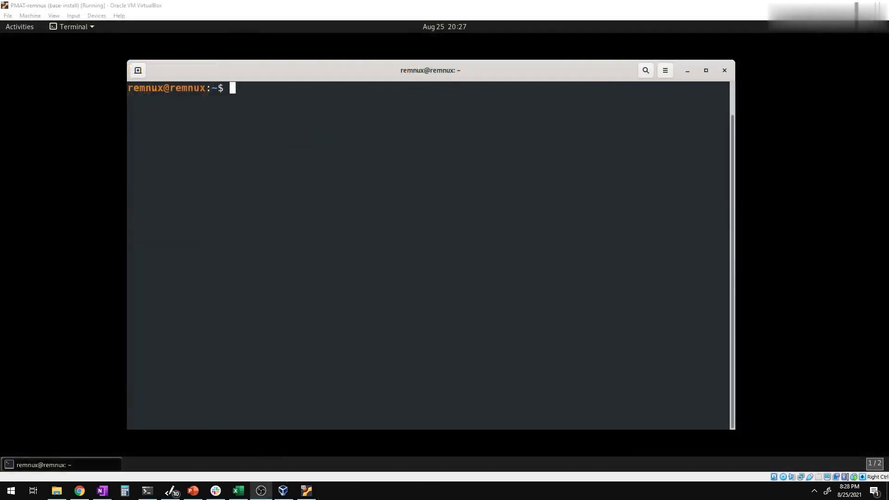
# In the Remnux virtual machine's terminal, reposition the window and run inetsim
pyautogui.moveTo(402, 69)
pyautogui.mouseDown()
pyautogui.moveTo(422, 68)
pyautogui.moveTo(411, 65)
pyautogui.mouseUp()
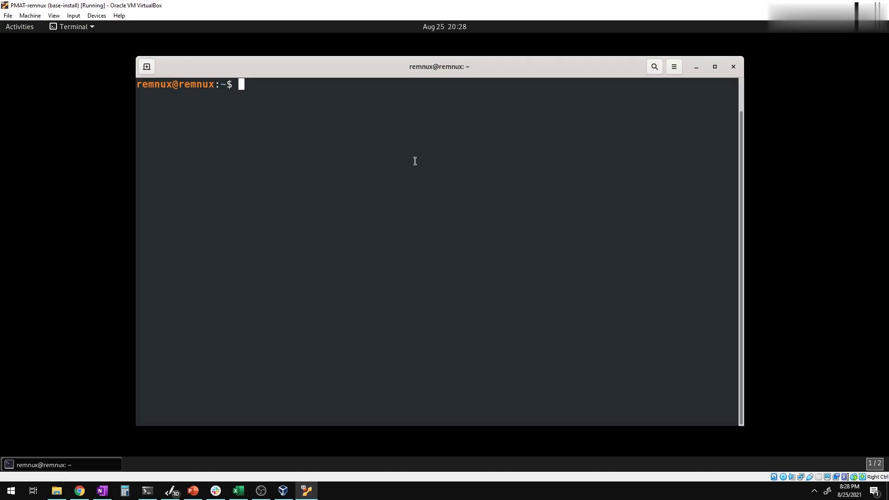
pyautogui.write('inetsim')
pyautogui.press('Return')
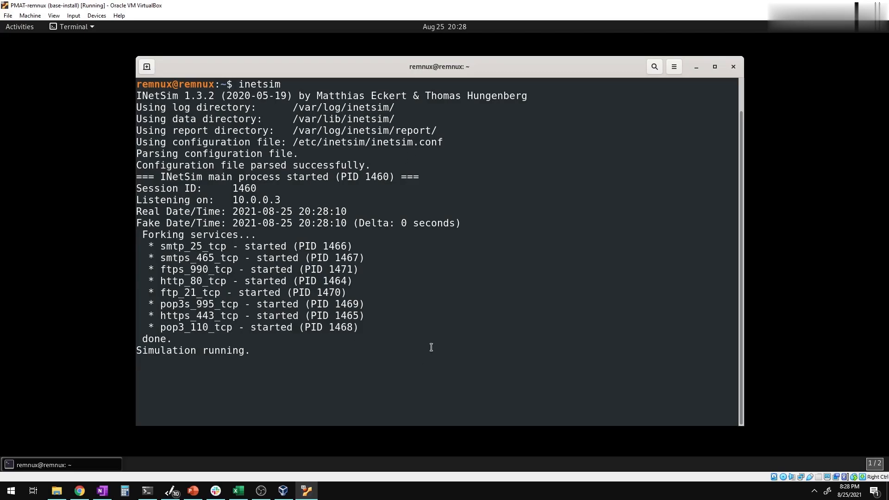
# Stop the running INetSim simulation and clear the terminal
pyautogui.hotkey('ctrl', 'c')
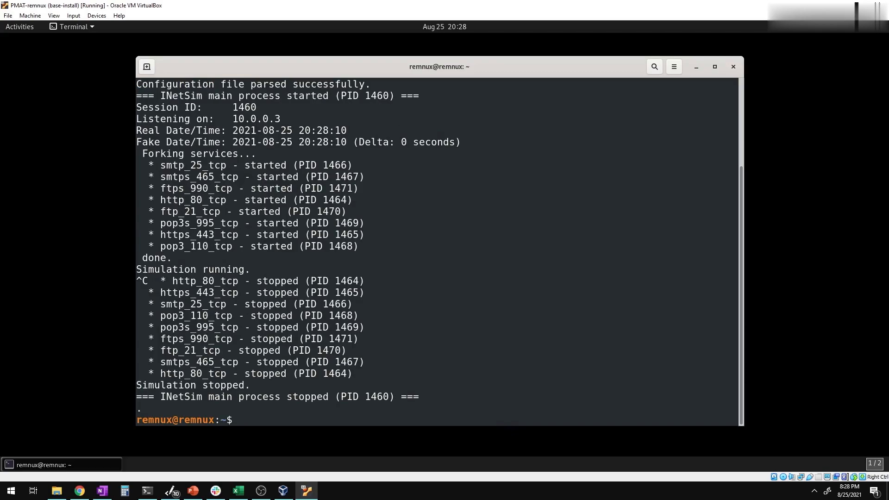
pyautogui.hotkey('ctrl', 'c')
pyautogui.hotkey('ctrl', 'c')
pyautogui.hotkey('ctrl', 'c')
pyautogui.hotkey('ctrl', 'c')
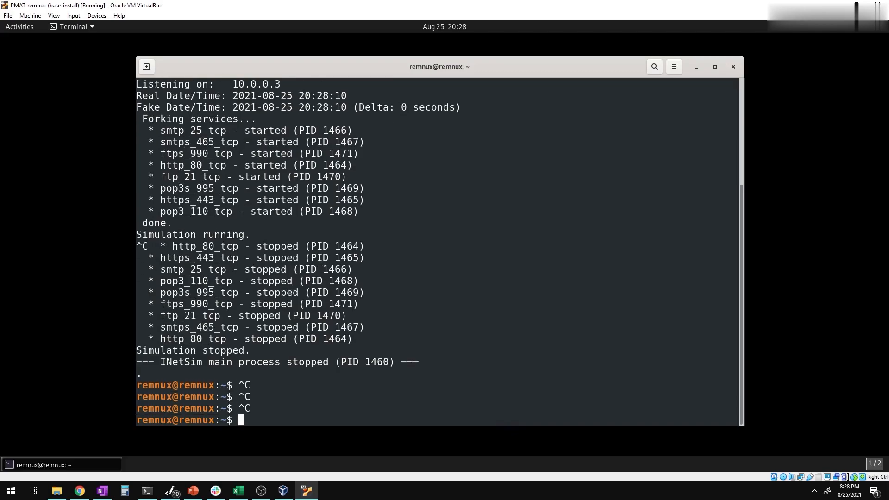
pyautogui.hotkey('ctrl', 'l')
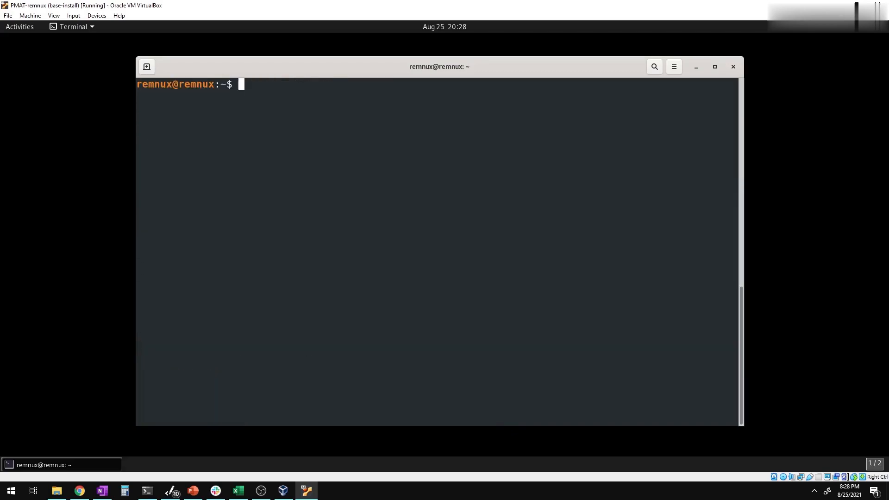
# Open /etc/inetsim/inetsim.conf for editing with sudo nano
pyautogui.click(513, 274)
pyautogui.write('sudo nano /etc/ine')
pyautogui.press('Tab')
pyautogui.write('i')
pyautogui.press('Tab')
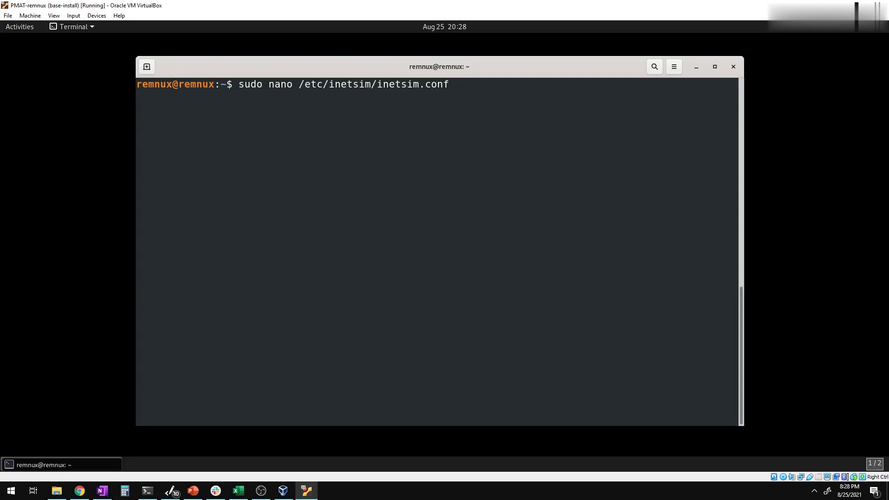
pyautogui.press('Return')
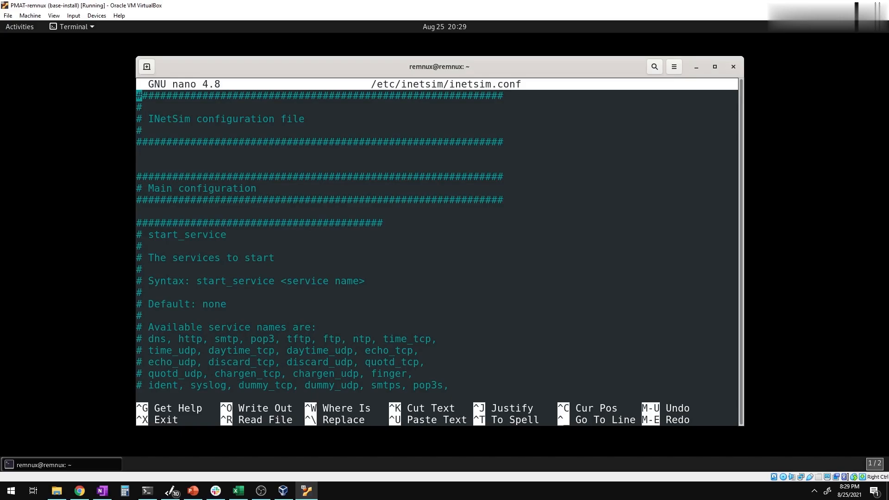
# Examine the start_service section of the INetSim configuration to see which services are enabled or commented out
pyautogui.press('Down')
pyautogui.press('Down')
pyautogui.press('Down')
pyautogui.press('Down')
pyautogui.press('Down')
pyautogui.press('Down')
pyautogui.press('Down')
pyautogui.press('Down')
pyautogui.press('Down')
pyautogui.press('Down')
pyautogui.press('Down')
pyautogui.press('Down')
pyautogui.press('Down')
pyautogui.press('Down')
pyautogui.press('Down')
pyautogui.press('Down')
pyautogui.press('Down')
pyautogui.press('Down')
pyautogui.press('Down')
pyautogui.press('Down')
pyautogui.press('Down')
pyautogui.press('Down')
pyautogui.press('Down')
pyautogui.press('Down')
pyautogui.press('Down')
pyautogui.press('Down')
pyautogui.press('Down')
pyautogui.press('Down')
pyautogui.press('Down')
pyautogui.press('Down')
pyautogui.press('Down')
pyautogui.press('Down')
pyautogui.press('Down')
pyautogui.press('Down')
pyautogui.press('Up')
pyautogui.press('Up')
pyautogui.press('Up')
pyautogui.press('Up')
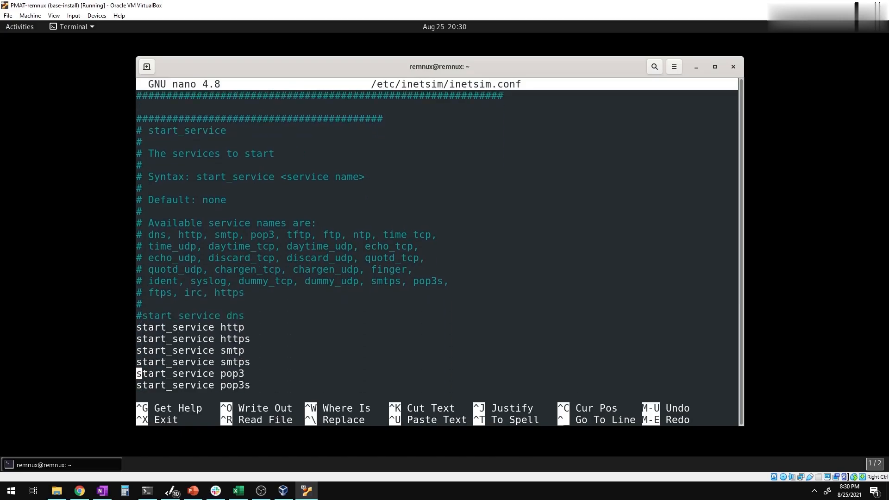
# Uncomment the start_service dns line in the INetSim configuration to enable the DNS service
pyautogui.press('Up')
pyautogui.press('Up')
pyautogui.press('Down')
pyautogui.press('Down')
pyautogui.press('Down')
pyautogui.press('Down')
pyautogui.press('Down')
pyautogui.press('Down')
pyautogui.press('Down')
pyautogui.press('Down')
pyautogui.press('Up')
pyautogui.press('Up')
pyautogui.press('Up')
pyautogui.press('Up')
pyautogui.press('Up')
pyautogui.press('Up')
pyautogui.press('Up')
pyautogui.press('Up')
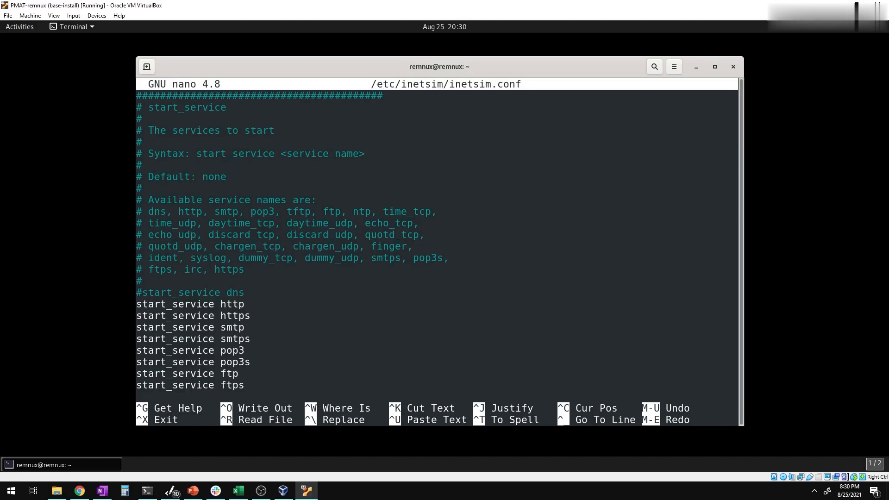
pyautogui.press('Delete')
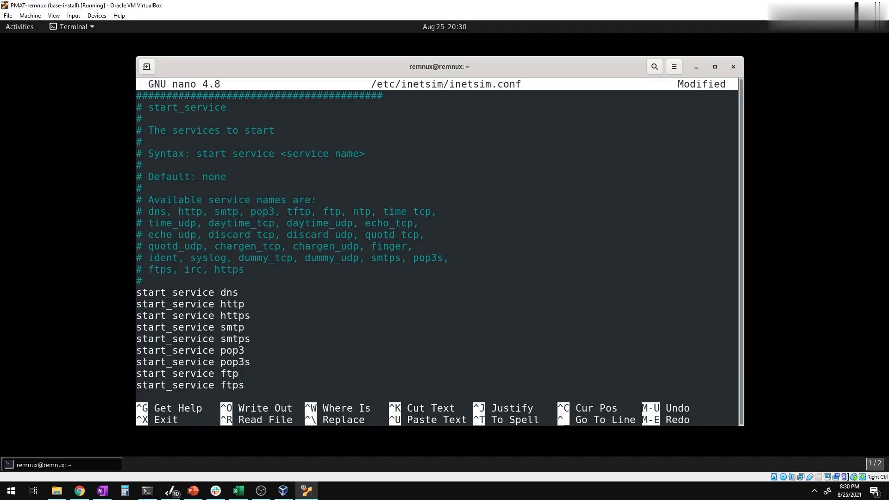
# Uncomment the service_bind_address directive below the list of services in the INetSim configuration
pyautogui.press('Down')
pyautogui.press('Down')
pyautogui.press('Down')
pyautogui.press('Down')
pyautogui.press('Down')
pyautogui.press('Down')
pyautogui.press('Down')
pyautogui.press('Down')
pyautogui.press('Down')
pyautogui.press('Down')
pyautogui.press('Down')
pyautogui.press('Down')
pyautogui.press('Down')
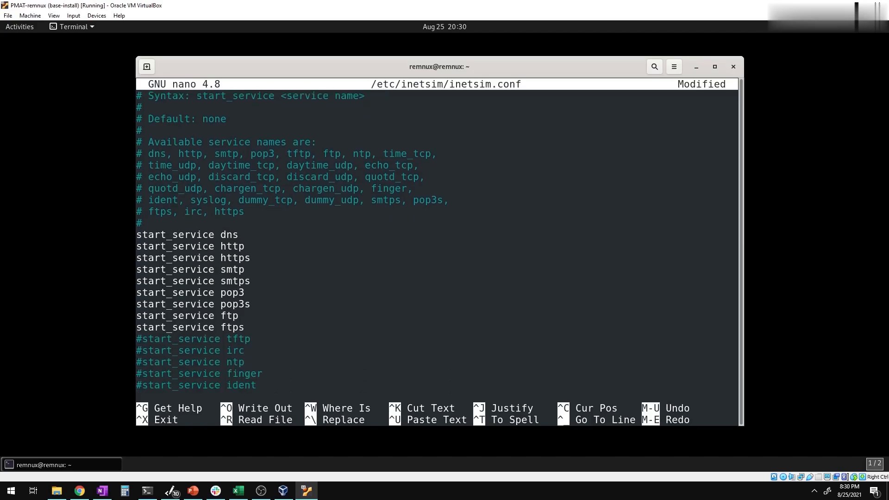
pyautogui.press('Down')
pyautogui.press('Down')
pyautogui.press('Down')
pyautogui.press('Down')
pyautogui.press('Down')
pyautogui.press('Down')
pyautogui.press('Down')
pyautogui.press('Down')
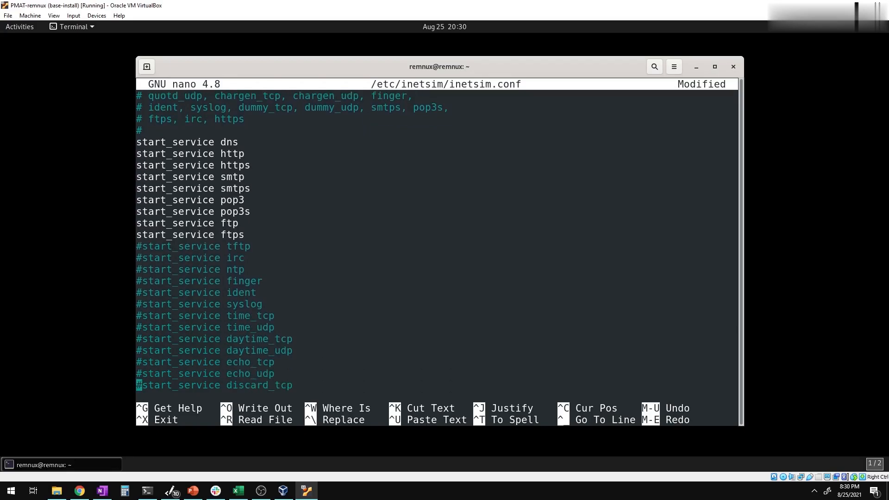
pyautogui.press('Down')
pyautogui.press('Down')
pyautogui.press('Down')
pyautogui.press('Down')
pyautogui.press('Down')
pyautogui.press('Down')
pyautogui.press('Down')
pyautogui.press('Down')
pyautogui.press('Down')
pyautogui.press('Down')
pyautogui.press('Down')
pyautogui.press('Down')
pyautogui.press('Down')
pyautogui.press('Down')
pyautogui.press('Down')
pyautogui.press('Down')
pyautogui.press('Down')
pyautogui.press('Down')
pyautogui.press('Down')
pyautogui.press('Down')
pyautogui.press('Down')
pyautogui.press('Down')
pyautogui.press('Down')
pyautogui.press('Down')
pyautogui.press('Down')
pyautogui.press('Up')
pyautogui.press('Up')
pyautogui.press('Up')
pyautogui.press('Up')
pyautogui.press('Up')
pyautogui.press('Up')
pyautogui.press('Up')
pyautogui.press('Up')
pyautogui.press('Up')
pyautogui.press('Up')
pyautogui.press('Up')
pyautogui.press('Up')
pyautogui.press('Up')
pyautogui.press('Up')
pyautogui.press('Down')
pyautogui.press('Down')
pyautogui.press('Down')
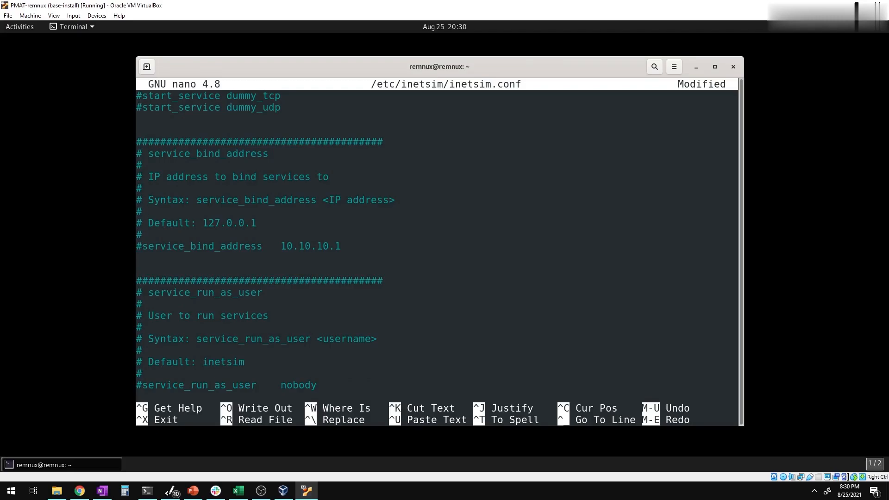
pyautogui.press('Delete')
# Replace the IP address on the service_bind_address line with 0.0.0.0
pyautogui.press('Right')
pyautogui.press('Right')
pyautogui.press('Right')
pyautogui.press('Right')
pyautogui.press('Right')
pyautogui.press('Right')
pyautogui.press('Right')
pyautogui.press('Right')
pyautogui.press('Right')
pyautogui.press('Right')
pyautogui.press('Right')
pyautogui.press('Right')
pyautogui.press('Right')
pyautogui.press('Right')
pyautogui.press('Right')
pyautogui.press('Right')
pyautogui.press('Right')
pyautogui.press('Right')
pyautogui.press('Right')
pyautogui.press('Right')
pyautogui.press('Left')
pyautogui.press('Left')
pyautogui.press('Left')
pyautogui.press('Left')
pyautogui.press('Left')
pyautogui.press('Right')
pyautogui.press('Right')
pyautogui.press('Right')
pyautogui.press('Right')
pyautogui.press('Delete')
pyautogui.press('Delete')
pyautogui.press('Delete')
pyautogui.press('Delete')
pyautogui.press('Delete')
pyautogui.press('Delete')
pyautogui.press('Delete')
pyautogui.press('Delete')
pyautogui.press('Delete')
pyautogui.write('0.0.0.0')
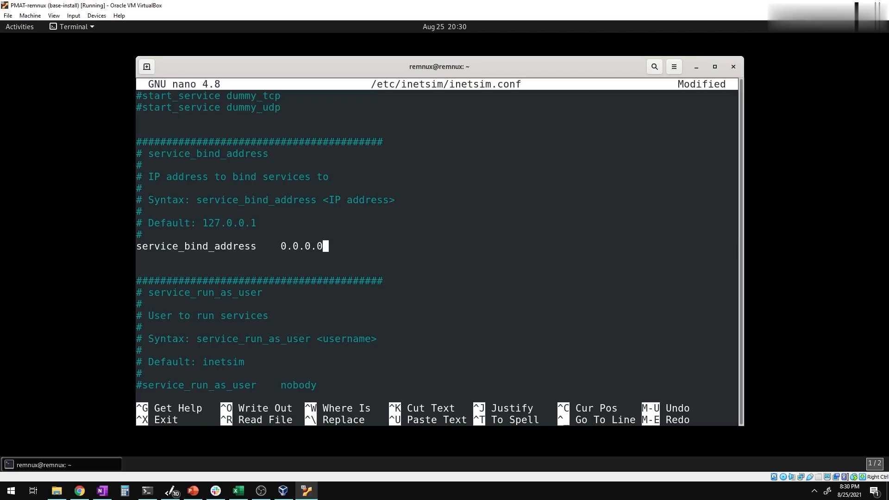
# Uncomment the dns_default_ip directive in the Service DNS section of the INetSim configuration
pyautogui.press('Down')
pyautogui.press('Down')
pyautogui.press('Down')
pyautogui.press('Down')
pyautogui.press('Down')
pyautogui.press('Down')
pyautogui.press('Down')
pyautogui.press('Down')
pyautogui.press('Down')
pyautogui.press('Down')
pyautogui.press('Down')
pyautogui.press('Down')
pyautogui.press('Down')
pyautogui.press('Down')
pyautogui.press('Down')
pyautogui.press('Down')
pyautogui.press('Down')
pyautogui.press('Down')
pyautogui.press('Down')
pyautogui.press('Down')
pyautogui.press('Down')
pyautogui.press('Down')
pyautogui.press('Down')
pyautogui.press('Down')
pyautogui.press('Down')
pyautogui.press('Down')
pyautogui.press('Down')
pyautogui.press('Down')
pyautogui.press('Down')
pyautogui.press('Down')
pyautogui.press('Down')
pyautogui.press('Down')
pyautogui.press('Down')
pyautogui.press('Down')
pyautogui.press('Down')
pyautogui.press('Down')
pyautogui.press('Down')
pyautogui.press('Down')
pyautogui.press('Down')
pyautogui.press('Down')
pyautogui.press('Down')
pyautogui.press('Down')
pyautogui.press('Down')
pyautogui.press('Down')
pyautogui.press('Down')
pyautogui.press('Down')
pyautogui.press('Down')
pyautogui.press('Down')
pyautogui.press('Down')
pyautogui.press('Down')
pyautogui.press('Down')
pyautogui.press('Down')
pyautogui.press('Down')
pyautogui.press('Down')
pyautogui.press('Down')
pyautogui.press('Down')
pyautogui.press('Down')
pyautogui.press('Down')
pyautogui.press('Down')
pyautogui.press('Down')
pyautogui.press('Down')
pyautogui.press('Down')
pyautogui.press('Down')
pyautogui.press('Down')
pyautogui.press('Down')
pyautogui.press('Down')
pyautogui.press('Down')
pyautogui.press('Down')
pyautogui.press('Down')
pyautogui.press('Down')
pyautogui.press('Down')
pyautogui.press('Down')
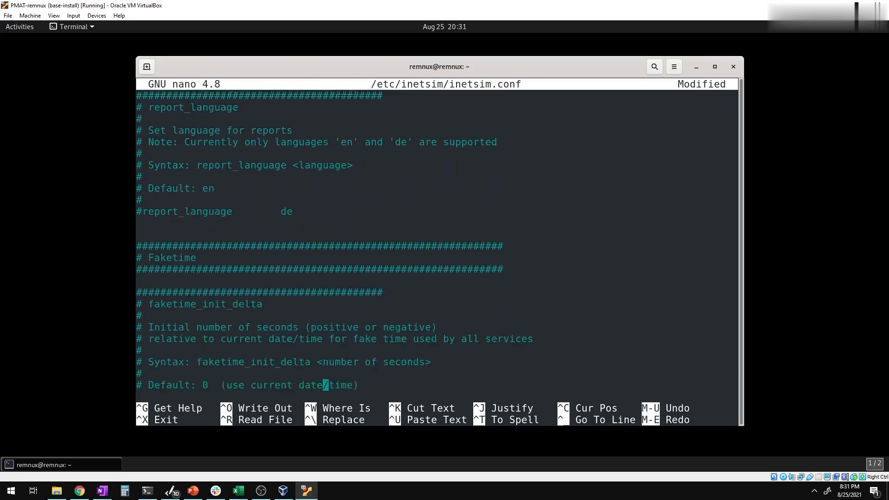
pyautogui.press('Down')
pyautogui.press('Down')
pyautogui.press('Down')
pyautogui.press('Down')
pyautogui.press('Down')
pyautogui.press('Down')
pyautogui.press('Down')
pyautogui.press('Down')
pyautogui.press('Down')
pyautogui.press('Down')
pyautogui.press('Down')
pyautogui.press('Down')
pyautogui.press('Down')
pyautogui.press('Down')
pyautogui.press('Down')
pyautogui.press('Down')
pyautogui.press('Down')
pyautogui.press('Down')
pyautogui.press('Down')
pyautogui.press('Down')
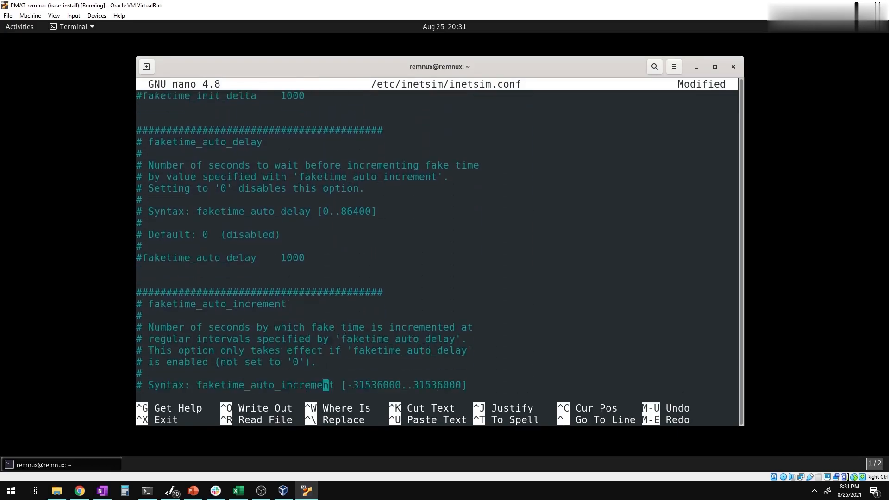
pyautogui.press('Up')
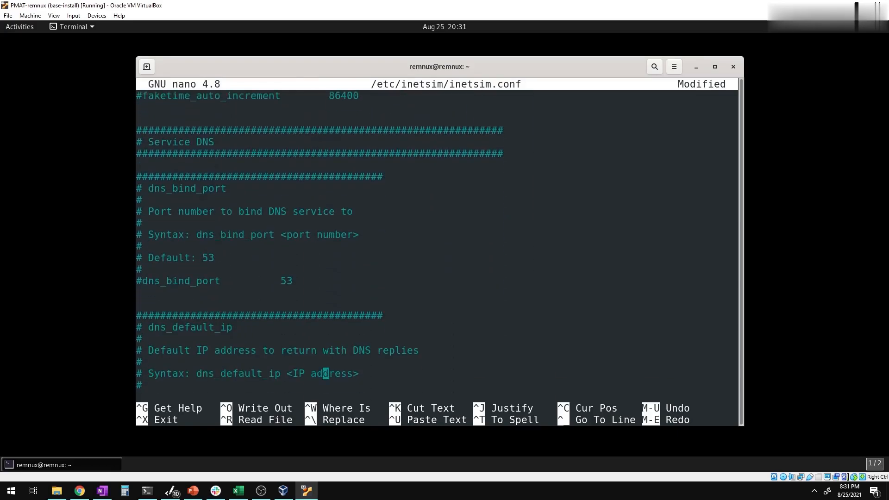
pyautogui.press('Up')
pyautogui.press('Up')
pyautogui.press('Up')
pyautogui.press('Up')
pyautogui.press('Up')
pyautogui.press('Down')
pyautogui.press('Down')
pyautogui.press('Down')
pyautogui.press('Down')
pyautogui.press('Down')
pyautogui.press('Down')
pyautogui.press('Down')
pyautogui.press('Down')
pyautogui.press('Down')
pyautogui.press('Down')
pyautogui.press('Down')
pyautogui.press('Down')
pyautogui.press('Up')
pyautogui.press('Up')
pyautogui.press('Down')
pyautogui.press('Down')
pyautogui.press('Down')
pyautogui.press('Down')
pyautogui.press('Down')
pyautogui.press('Down')
pyautogui.press('Down')
pyautogui.press('Down')
pyautogui.press('Down')
pyautogui.press('Down')
pyautogui.press('Down')
pyautogui.press('Down')
pyautogui.press('Down')
pyautogui.press('Down')
pyautogui.press('Down')
pyautogui.press('Down')
pyautogui.press('Down')
pyautogui.press('Down')
pyautogui.press('Up')
pyautogui.press('Up')
pyautogui.press('Up')
pyautogui.press('Up')
pyautogui.press('Up')
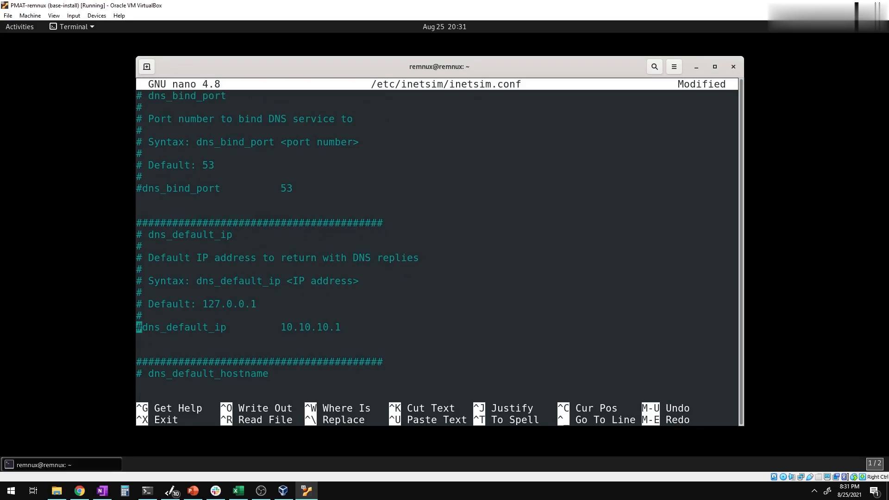
pyautogui.press('Delete')
# Replace the IP address on the dns_default_ip line of the INetSim configuration with 10.0.0.3
pyautogui.press('Right')
pyautogui.press('Right')
pyautogui.press('Right')
pyautogui.press('Right')
pyautogui.press('Right')
pyautogui.press('Right')
pyautogui.press('Right')
pyautogui.press('Right')
pyautogui.press('Right')
pyautogui.press('Right')
pyautogui.press('Right')
pyautogui.press('Right')
pyautogui.press('Right')
pyautogui.press('Right')
pyautogui.press('Right')
pyautogui.press('Right')
pyautogui.press('Right')
pyautogui.press('Right')
pyautogui.press('Right')
pyautogui.press('Right')
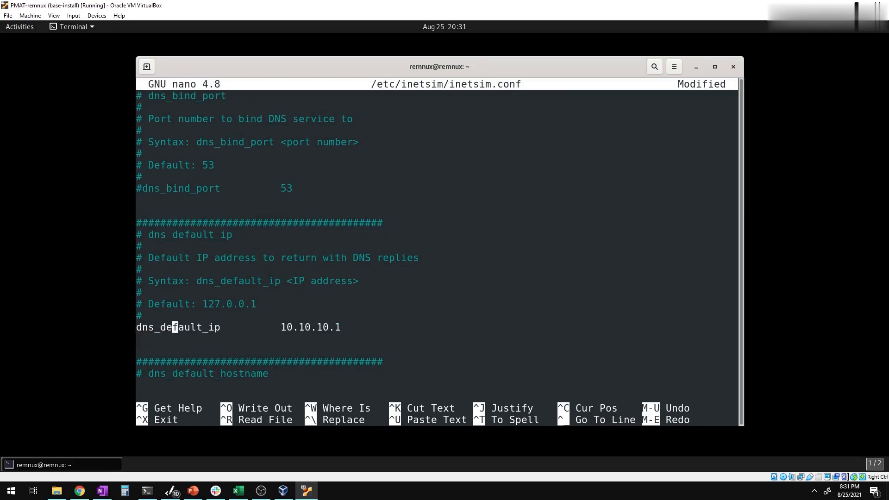
pyautogui.press('Left')
pyautogui.press('Left')
pyautogui.press('Left')
pyautogui.press('Left')
pyautogui.press('Left')
pyautogui.press('Up')
pyautogui.press('Up')
pyautogui.press('Left')
pyautogui.press('Left')
pyautogui.press('Left')
pyautogui.press('Left')
pyautogui.press('Left')
pyautogui.press('Left')
pyautogui.press('Down')
pyautogui.press('Down')
pyautogui.press('Right')
pyautogui.press('Right')
pyautogui.press('Right')
pyautogui.press('Right')
pyautogui.press('Right')
pyautogui.press('Right')
pyautogui.press('Right')
pyautogui.press('Right')
pyautogui.press('Right')
pyautogui.press('Right')
pyautogui.press('Right')
pyautogui.press('Right')
pyautogui.press('Right')
pyautogui.press('Right')
pyautogui.press('Right')
pyautogui.press('Right')
pyautogui.press('Right')
pyautogui.press('Right')
pyautogui.press('Right')
pyautogui.press('Right')
pyautogui.press('Delete')
pyautogui.press('Delete')
pyautogui.press('Delete')
pyautogui.press('Delete')
pyautogui.press('Delete')
pyautogui.press('Delete')
pyautogui.press('Delete')
pyautogui.press('Delete')
pyautogui.press('Delete')
pyautogui.write('10.0.0.3')
# Check the Remnux machine's own IP address with ip a in a second terminal session, and return to the configuration file
pyautogui.click(25, 28)
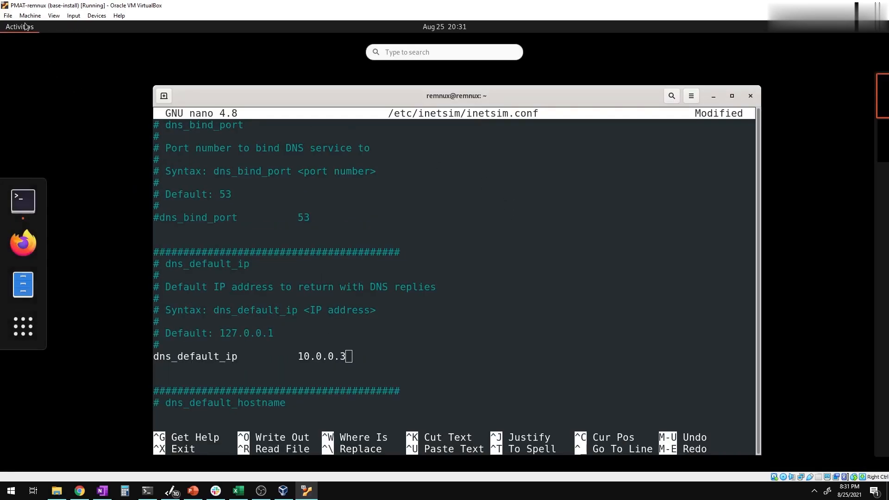
pyautogui.click(22, 200)
pyautogui.click(147, 67)
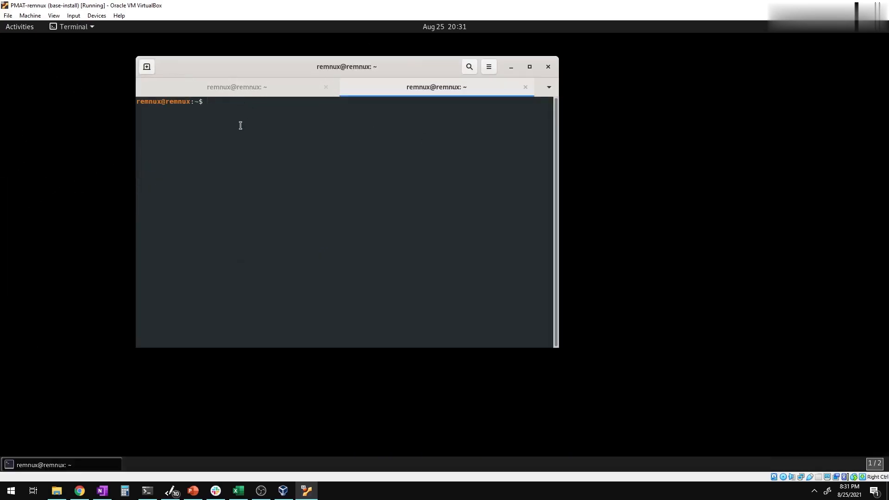
pyautogui.write('ip a')
pyautogui.press('Return')
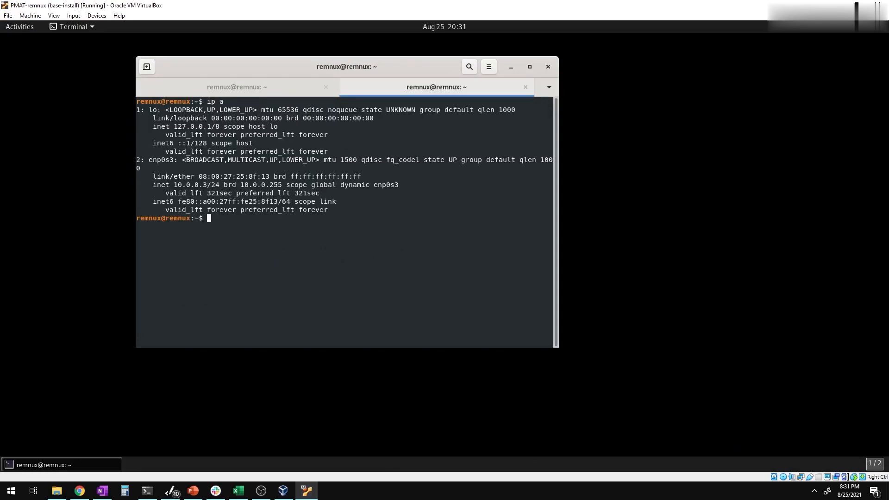
pyautogui.moveTo(173, 185); pyautogui.dragTo(205, 185)
pyautogui.click(237, 88)
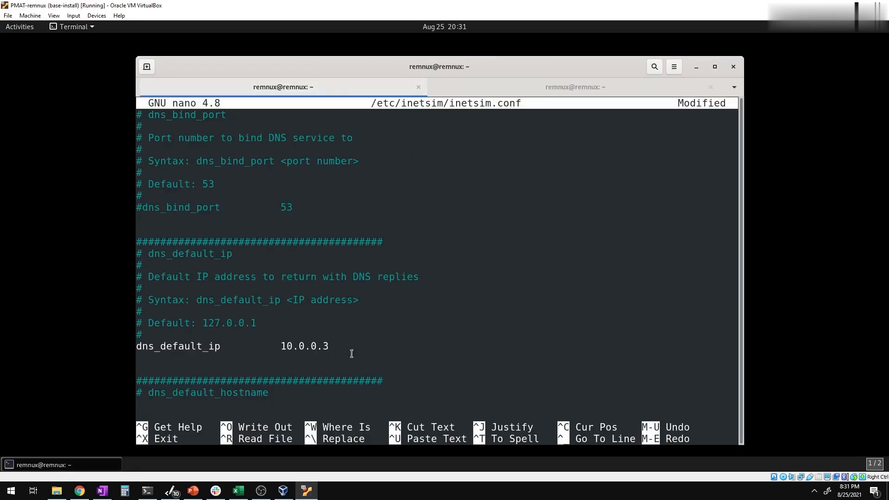
# Save the edited INetSim configuration as /etc/inetsim/inetsim.conf and exit nano
pyautogui.press('Down')
pyautogui.hotkey('ctrl', 'o')
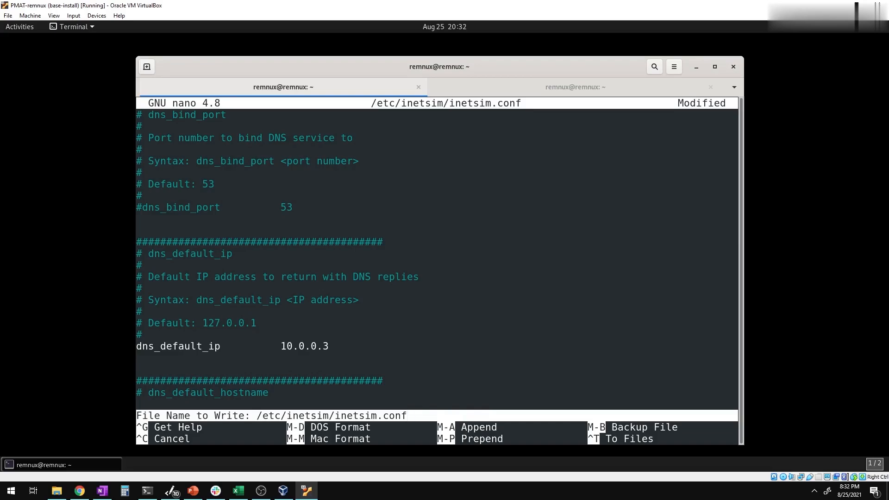
pyautogui.press('Return')
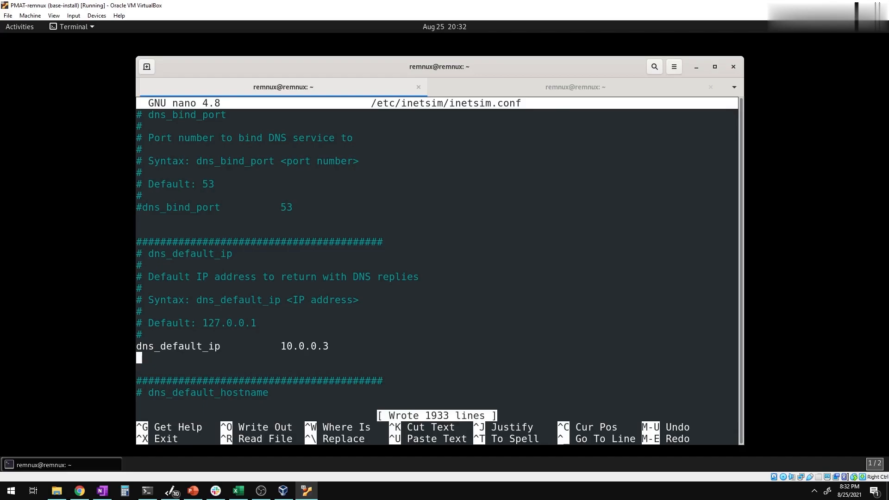
pyautogui.hotkey('ctrl', 'x')
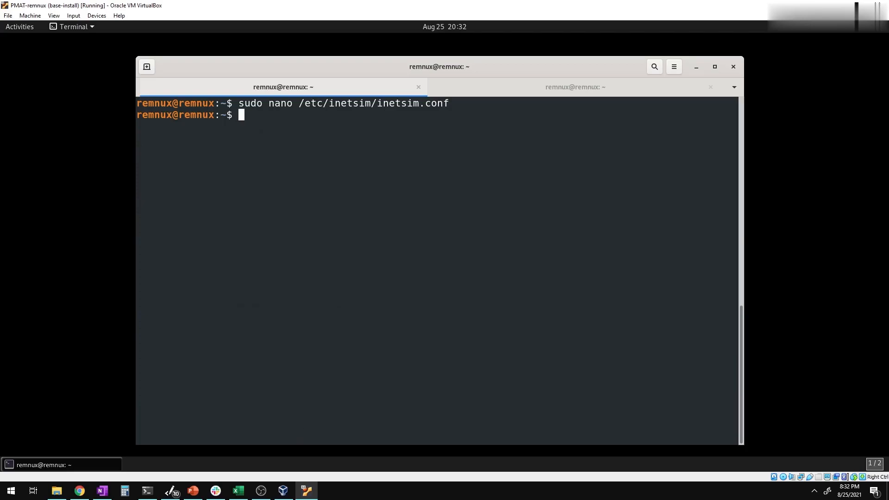
# Clear the terminal and start the internet simulation with the inetsim command
pyautogui.hotkey('ctrl', 'l')
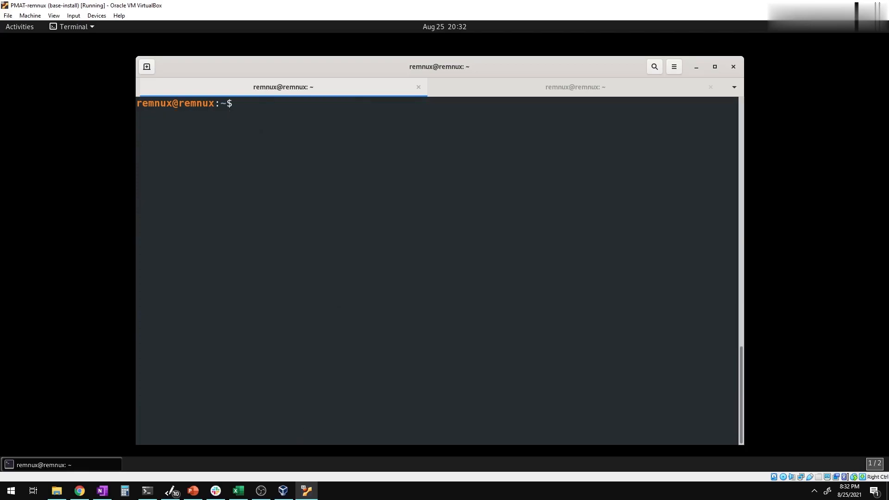
pyautogui.write('inetsim')
pyautogui.press('Return')
pyautogui.moveTo(160, 264); pyautogui.dragTo(276, 267)
pyautogui.click(180, 270)
pyautogui.click(277, 268)
pyautogui.moveTo(428, 73); pyautogui.dragTo(508, 75)
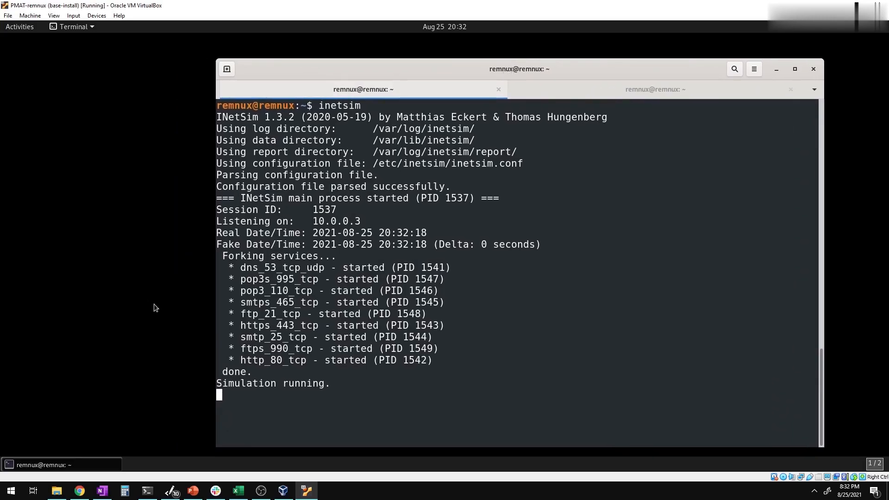
# Switch to Oracle VM VirtualBox Manager and start the PMAT-FlareVM virtual machine
pyautogui.click(282, 491)
pyautogui.click(250, 155)
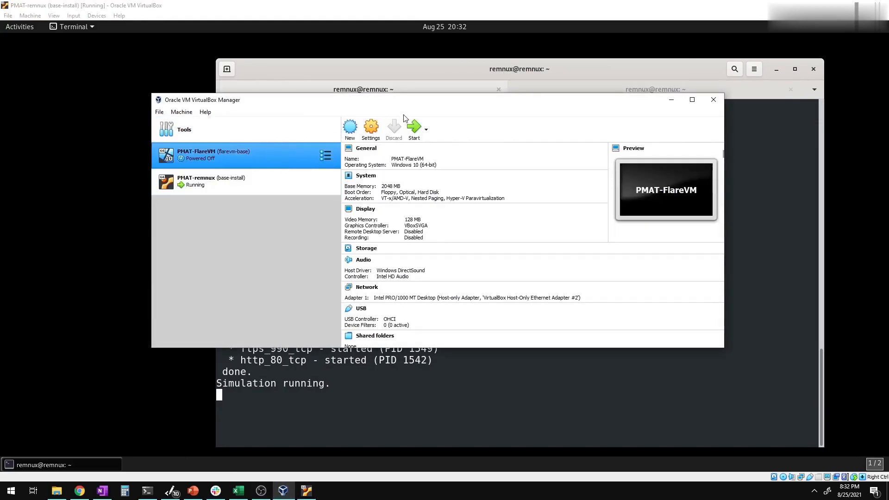
pyautogui.click(414, 127)
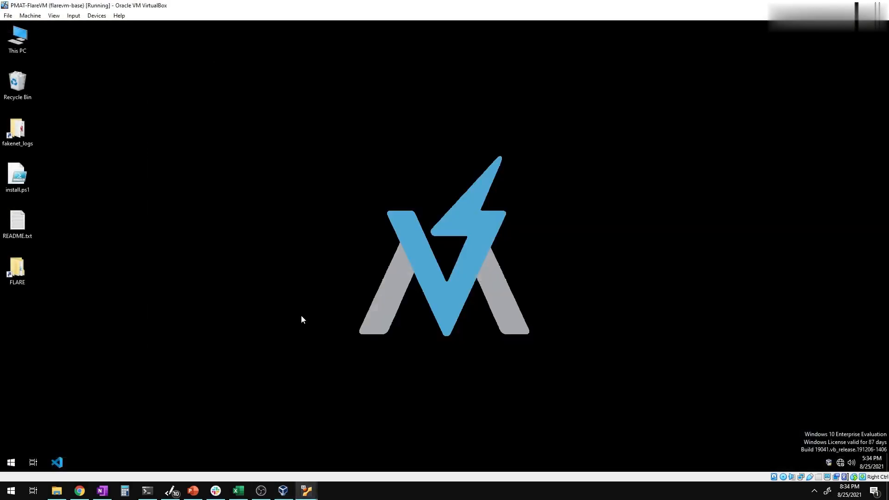
# Launch Google Chrome in the FlareVM and enlarge its window on the desktop
pyautogui.click(17, 461)
pyautogui.write('chrom')
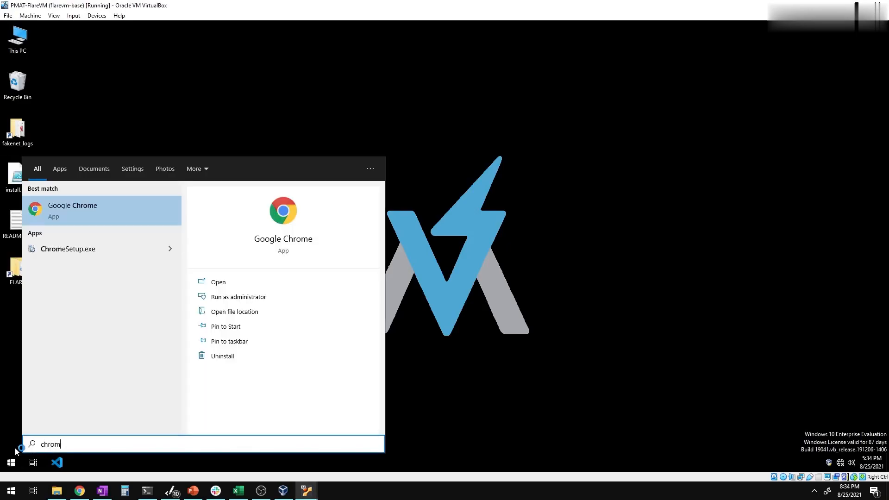
pyautogui.press('Return')
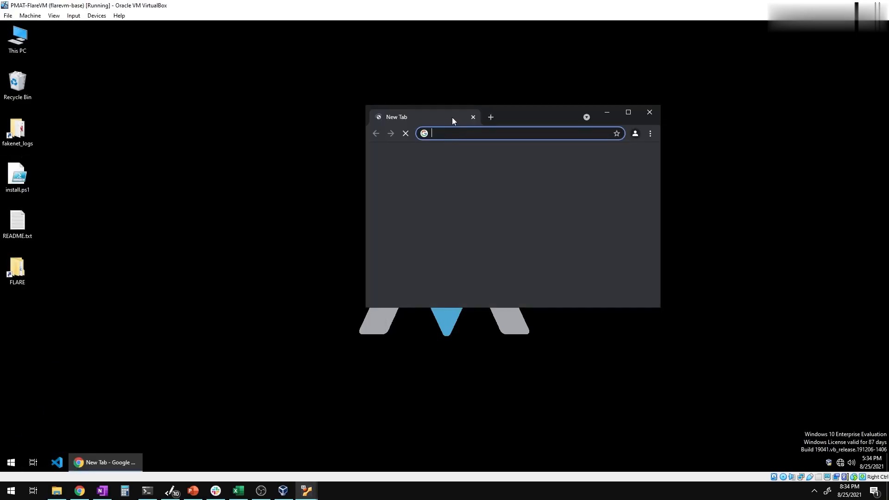
pyautogui.moveTo(539, 117); pyautogui.dragTo(419, 85)
pyautogui.moveTo(540, 274); pyautogui.dragTo(764, 379)
# Browse to 10.0.0.3 and examine the text of the page served by INetSim
pyautogui.write('10.0.')
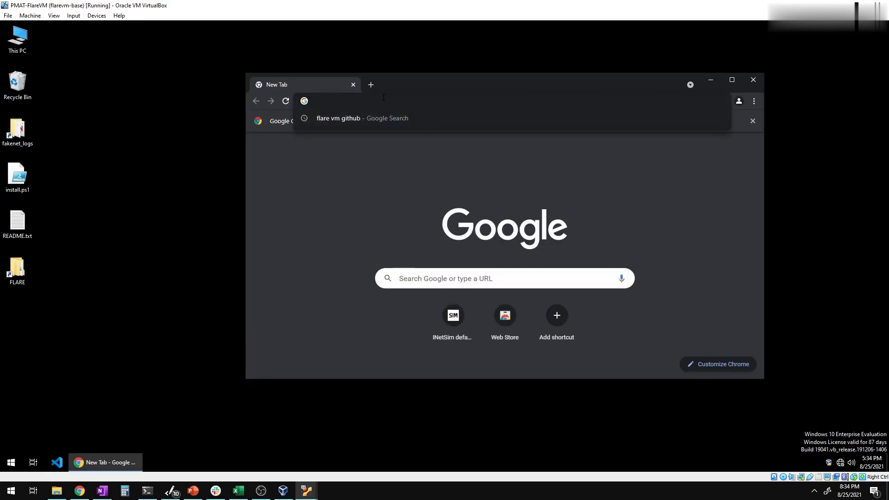
pyautogui.write('0.3')
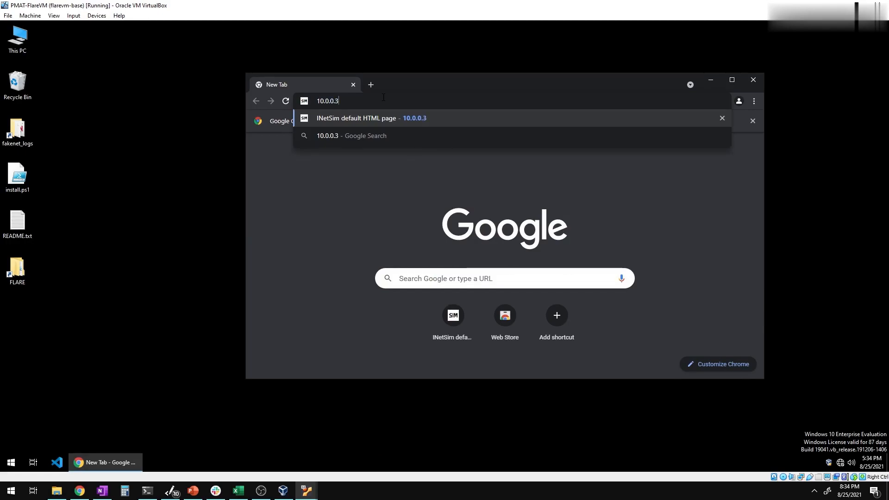
pyautogui.press('Return')
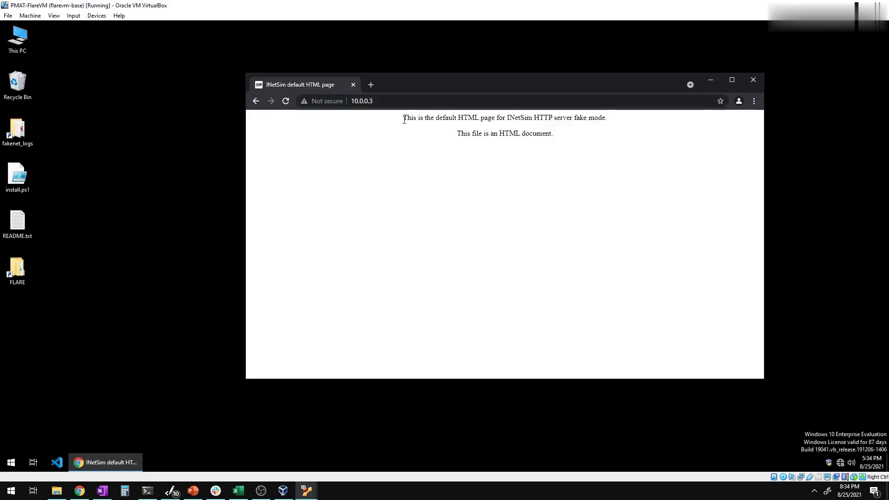
pyautogui.moveTo(404, 119); pyautogui.dragTo(618, 122)
pyautogui.moveTo(622, 121); pyautogui.dragTo(568, 144)
pyautogui.click(392, 115)
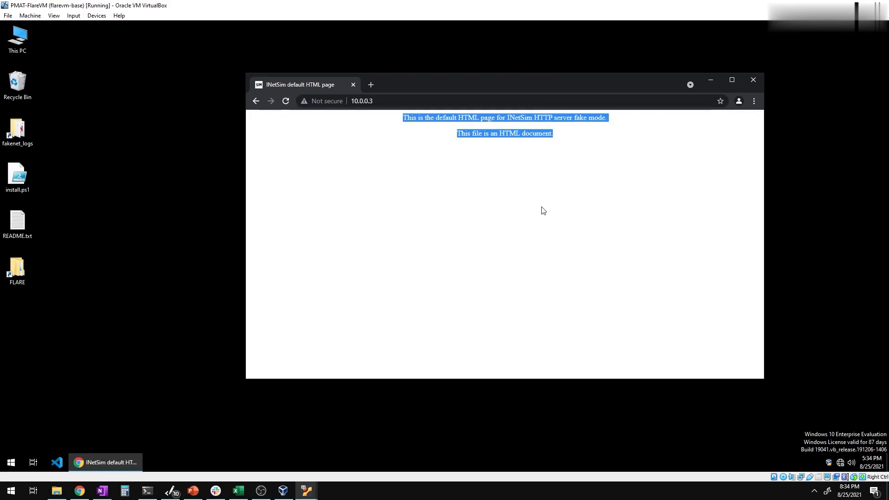
pyautogui.click(541, 194)
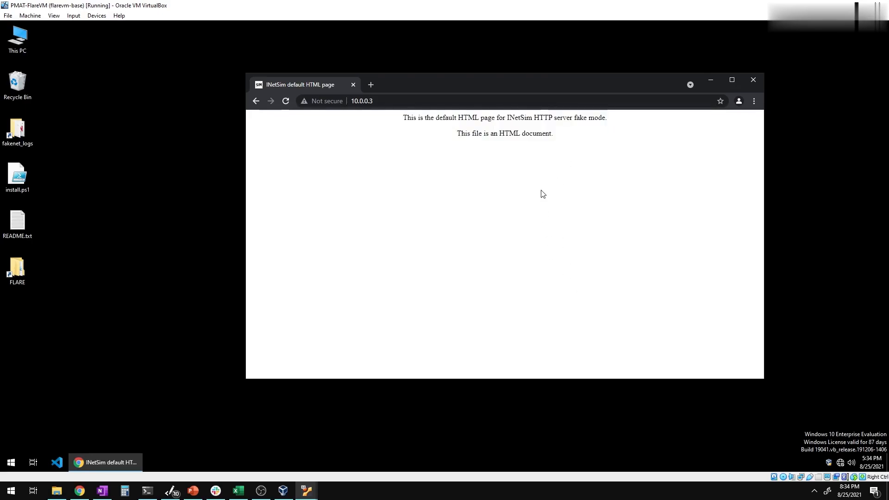
pyautogui.moveTo(413, 118); pyautogui.dragTo(535, 133)
pyautogui.click(477, 124)
pyautogui.click(416, 100)
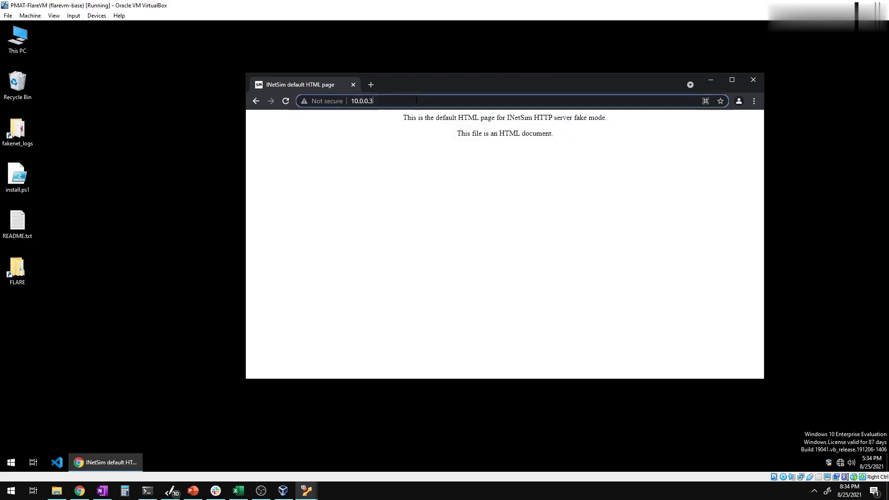
pyautogui.click(365, 101)
pyautogui.press('Home')
pyautogui.write('https:/')
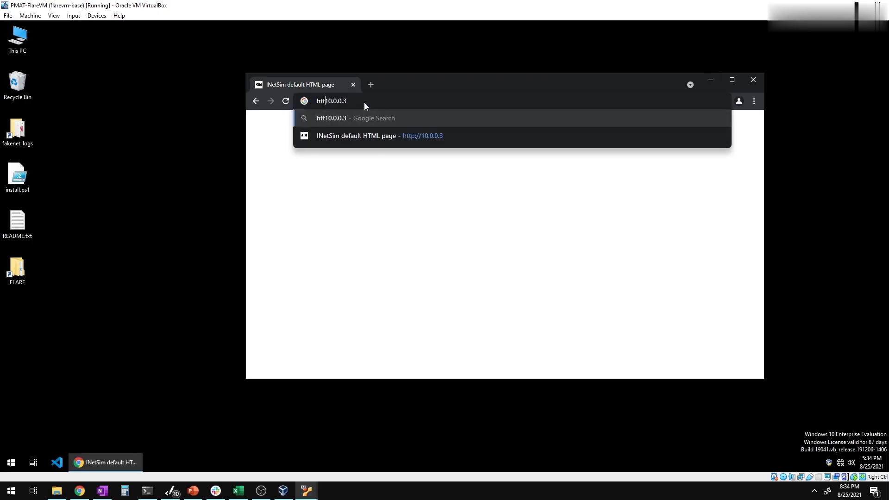
pyautogui.write('/')
pyautogui.press('Return')
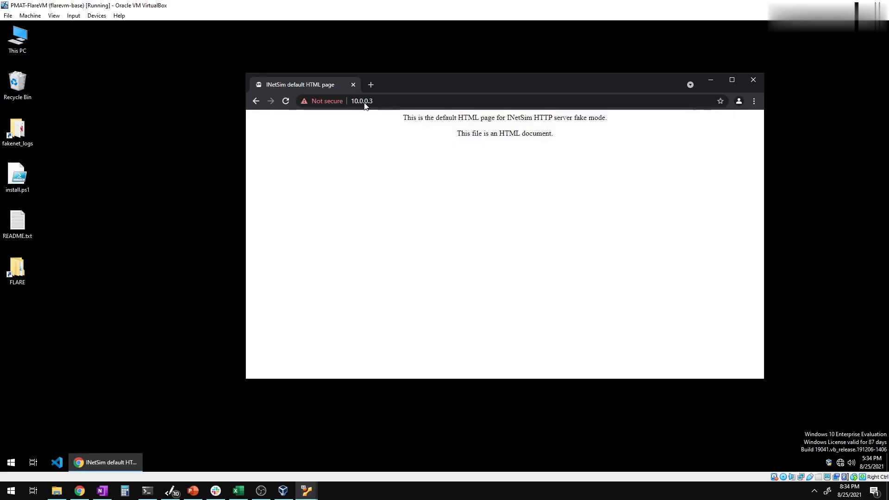
# Examine the certificate information for the HTTPS connection to 10.0.0.3 and close it
pyautogui.click(324, 102)
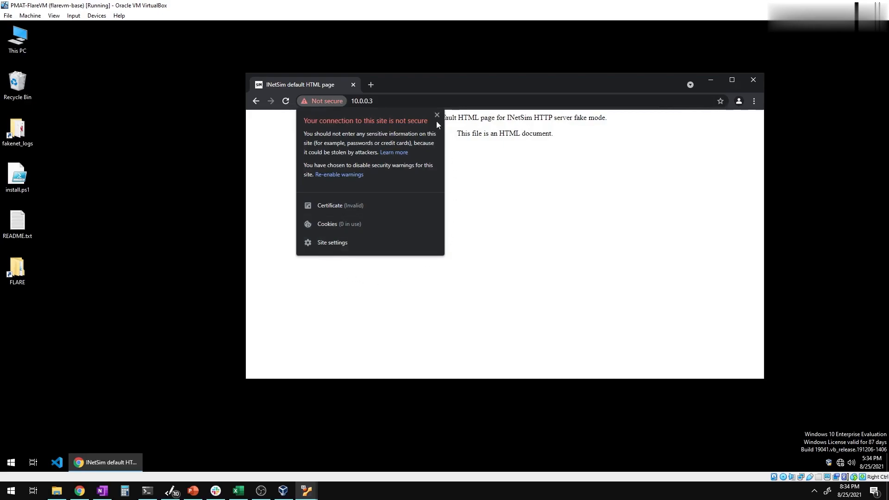
pyautogui.click(326, 208)
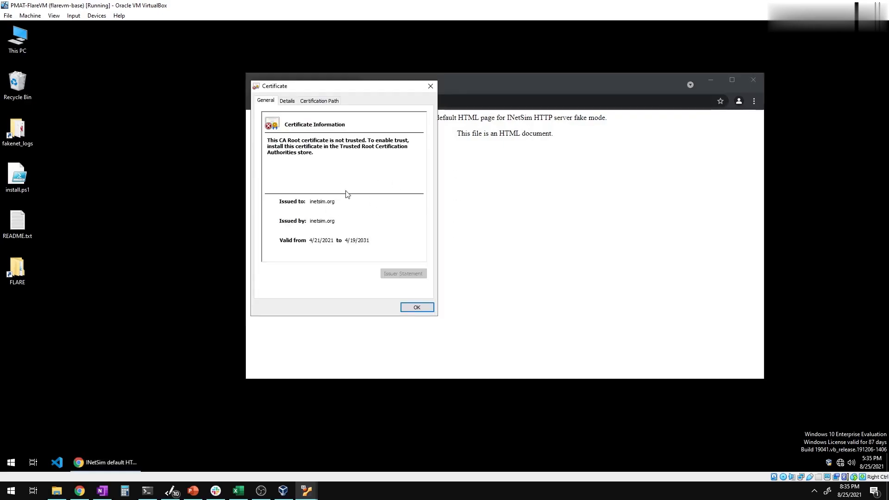
pyautogui.click(431, 86)
pyautogui.click(383, 104)
pyautogui.press('End')
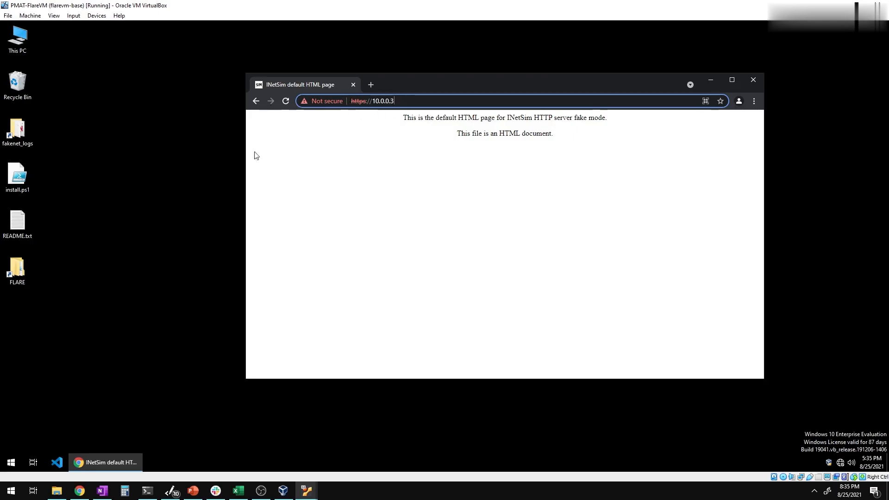
pyautogui.click(332, 154)
pyautogui.click(382, 101)
pyautogui.click(390, 98)
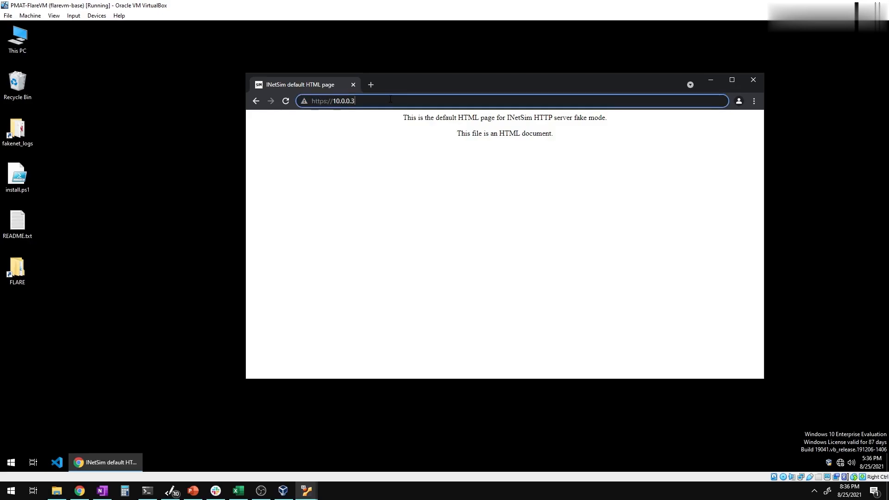
pyautogui.write('/ma')
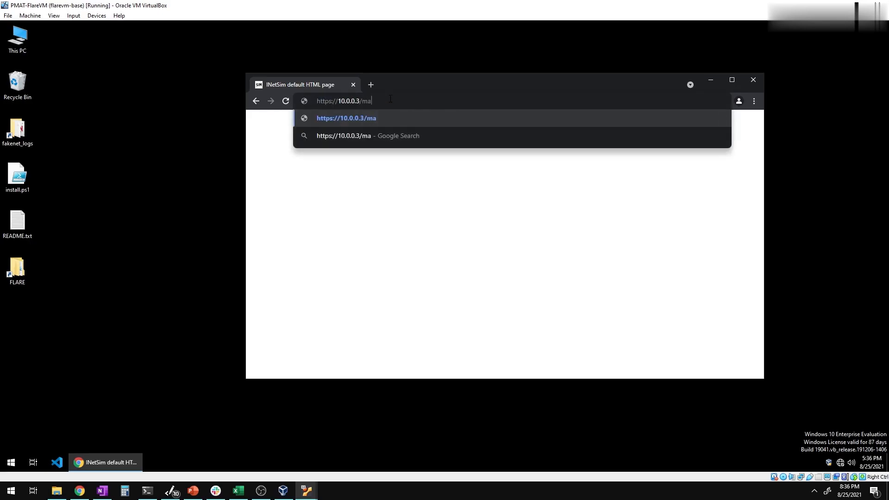
pyautogui.write('lz.exe')
pyautogui.press('Return')
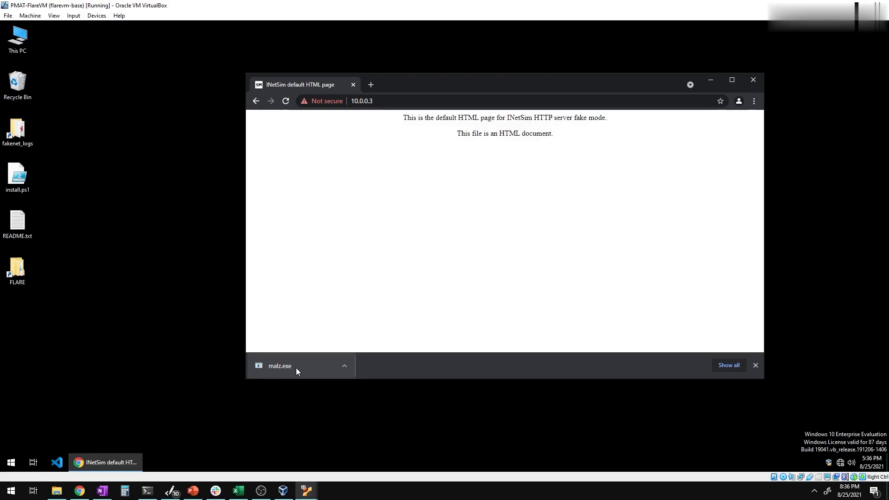
# Place the downloaded malz.exe on the desktop, run it and dismiss its message box
pyautogui.moveTo(299, 366); pyautogui.dragTo(28, 318)
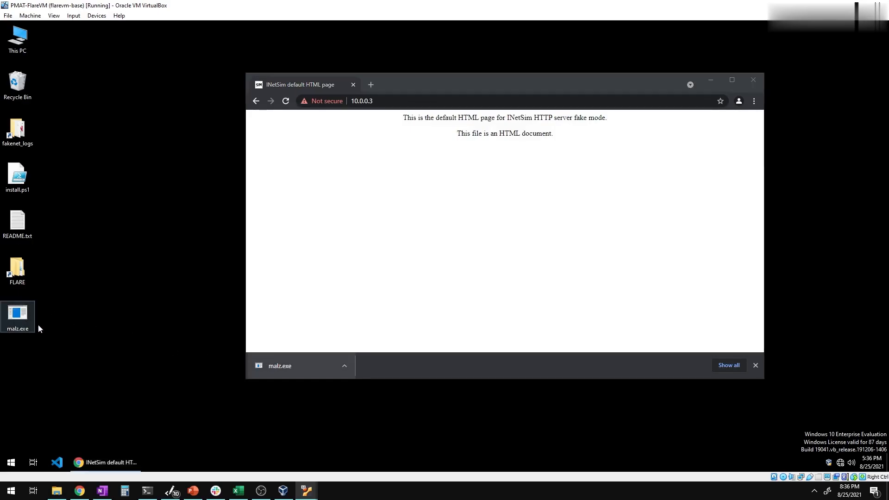
pyautogui.doubleClick(18, 315)
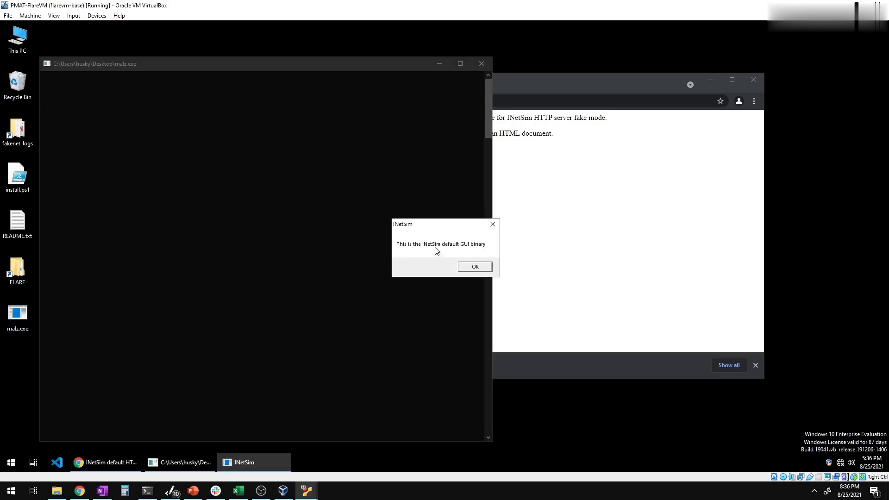
pyautogui.click(471, 269)
pyautogui.moveTo(545, 90); pyautogui.dragTo(623, 109)
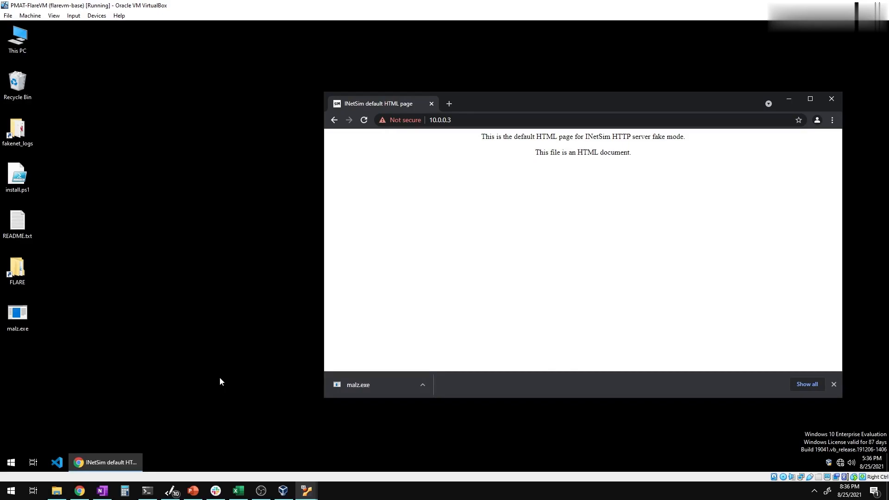
pyautogui.click(498, 118)
pyautogui.click(498, 118)
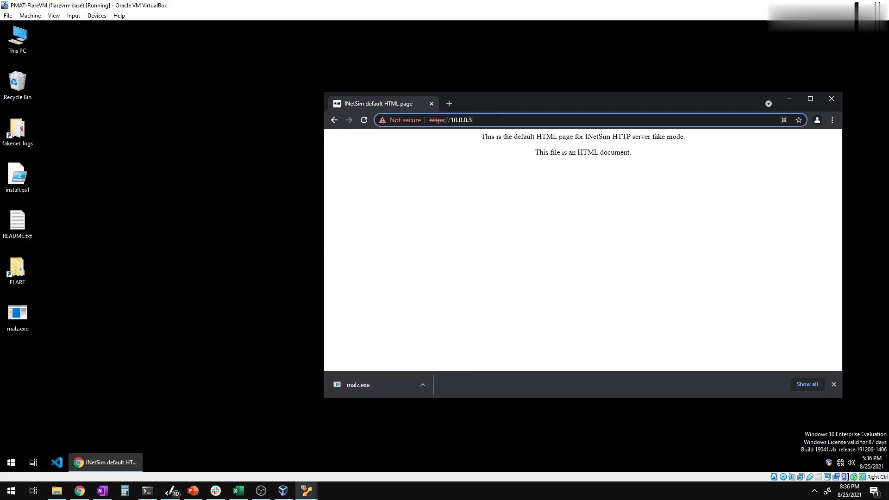
pyautogui.write('/secp')
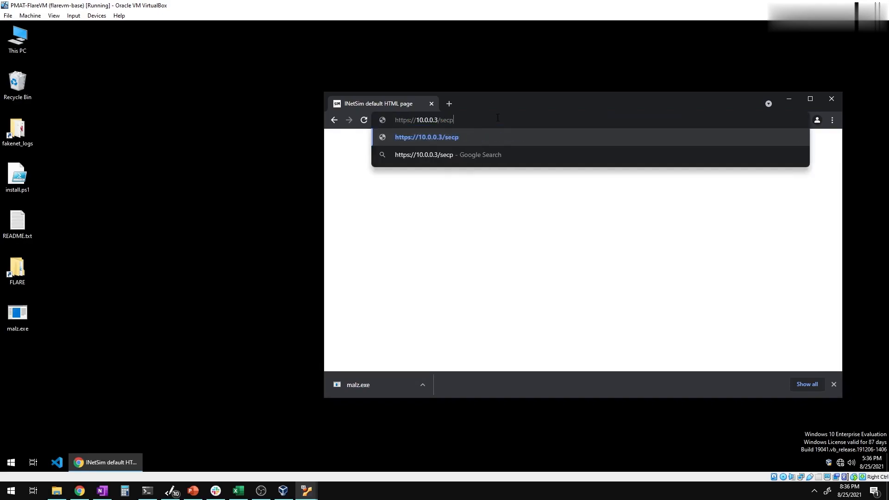
pyautogui.press('BackSpace')
pyautogui.write('ondstagepa')
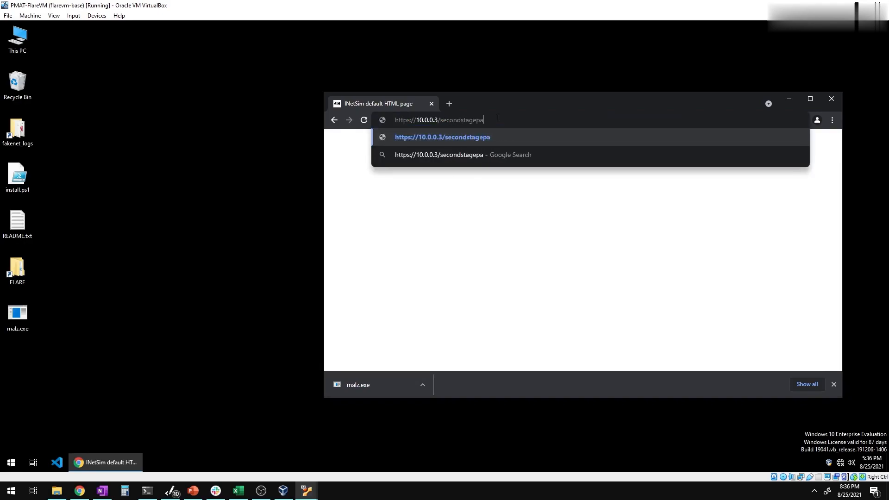
pyautogui.write('yload.exe')
pyautogui.press('Return')
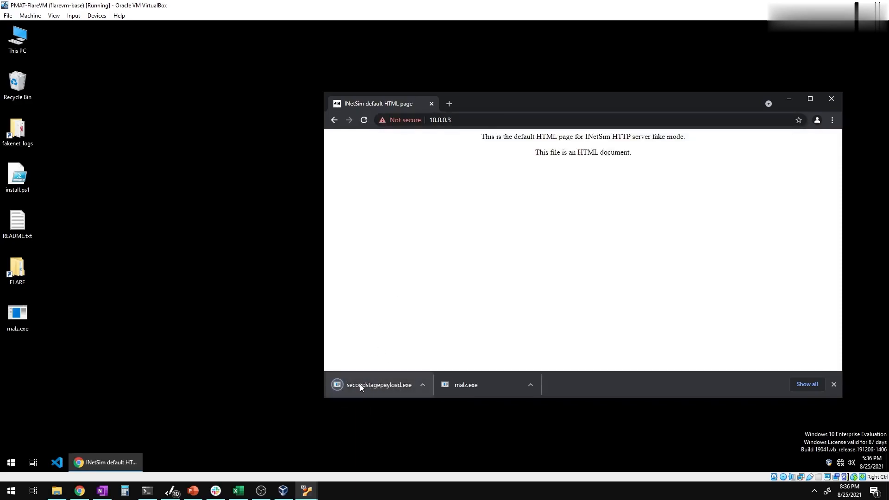
# Place the downloaded secondstagepayload.exe on the desktop, run it, dismiss its message box and move its icon into the empty desktop area
pyautogui.moveTo(374, 388); pyautogui.dragTo(65, 352)
pyautogui.doubleClick(18, 361)
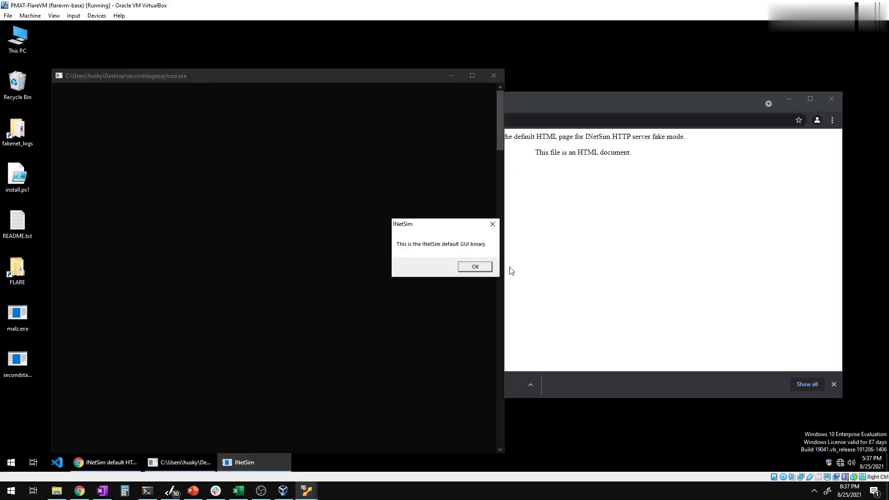
pyautogui.click(474, 266)
pyautogui.moveTo(529, 90); pyautogui.dragTo(550, 64)
pyautogui.moveTo(18, 361); pyautogui.dragTo(265, 182)
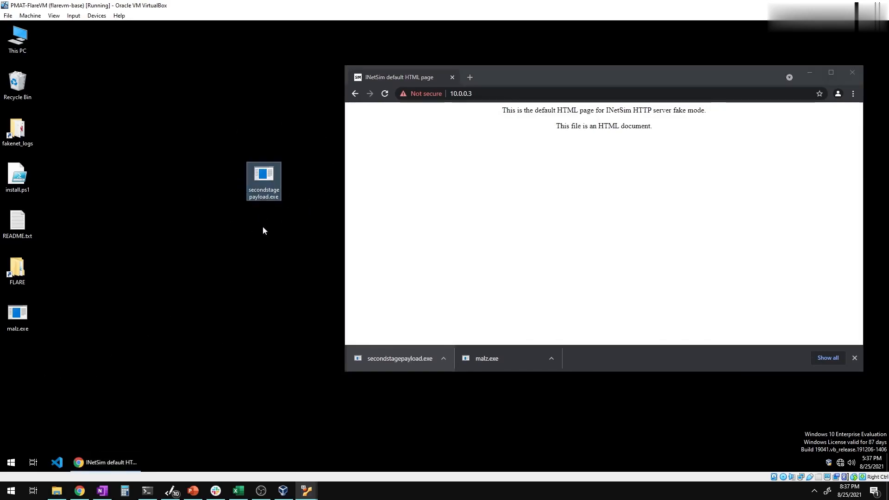
pyautogui.moveTo(180, 133); pyautogui.dragTo(329, 241)
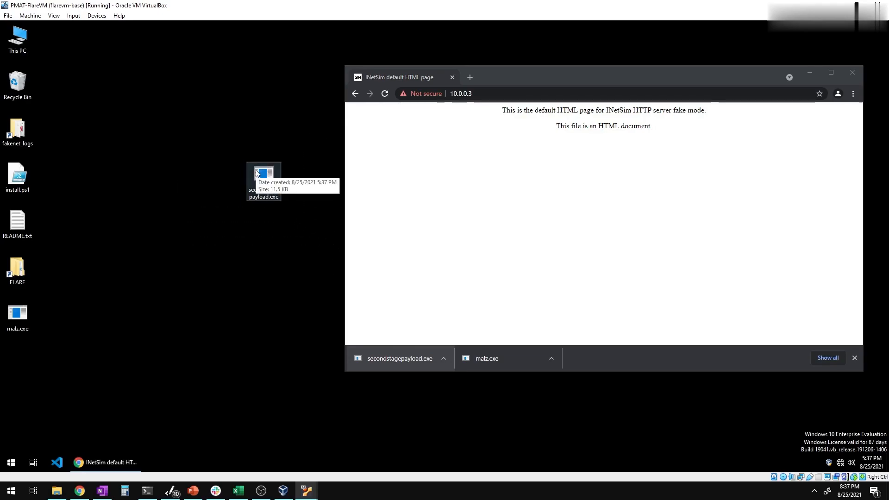
pyautogui.click(265, 245)
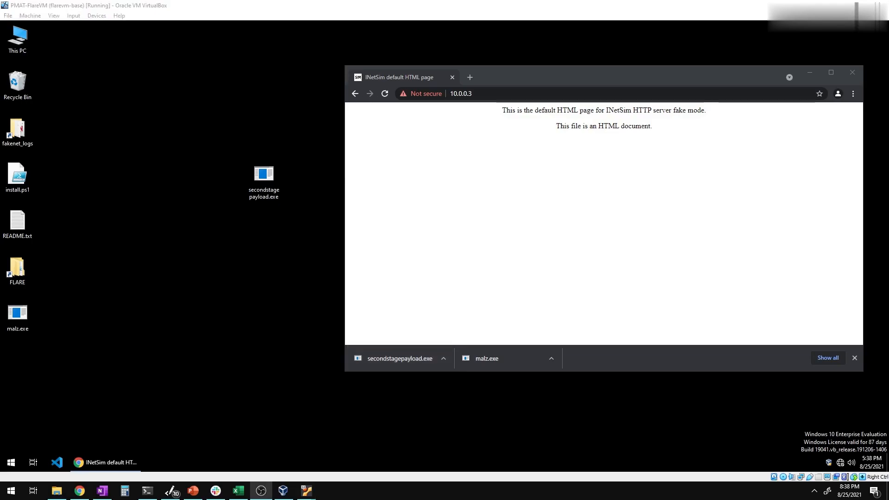
# Open the Internet Protocol Version 4 (TCP/IPv4) properties of the FlareVM's Ethernet adapter
pyautogui.click(12, 464)
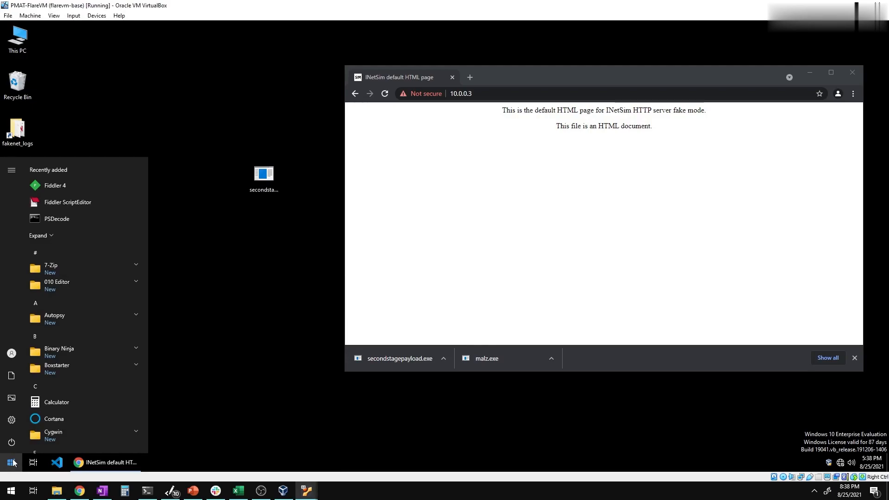
pyautogui.write('network conn')
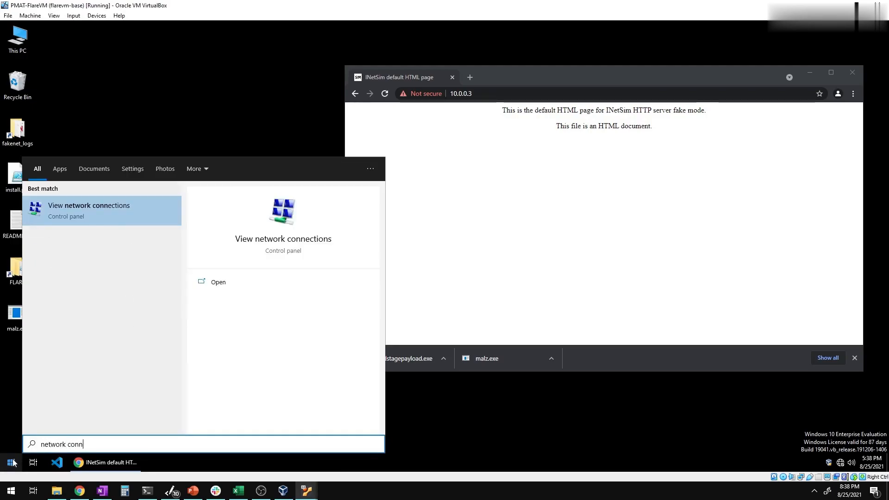
pyautogui.press('Return')
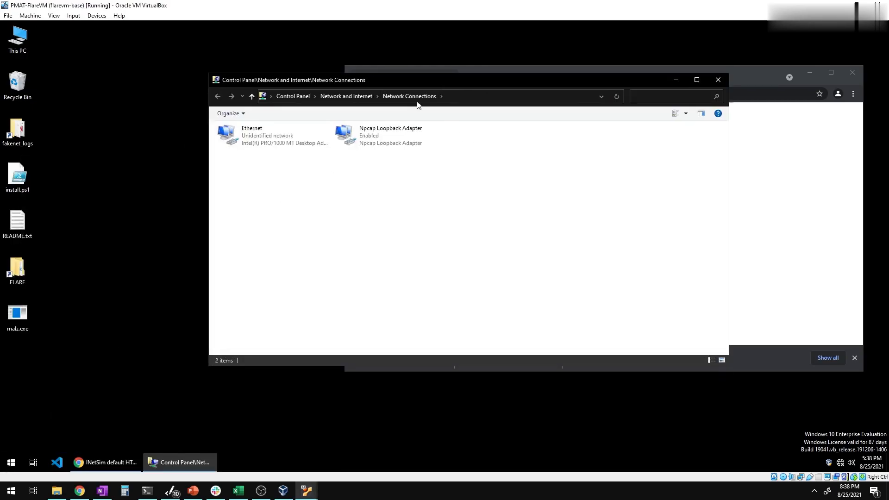
pyautogui.doubleClick(254, 143)
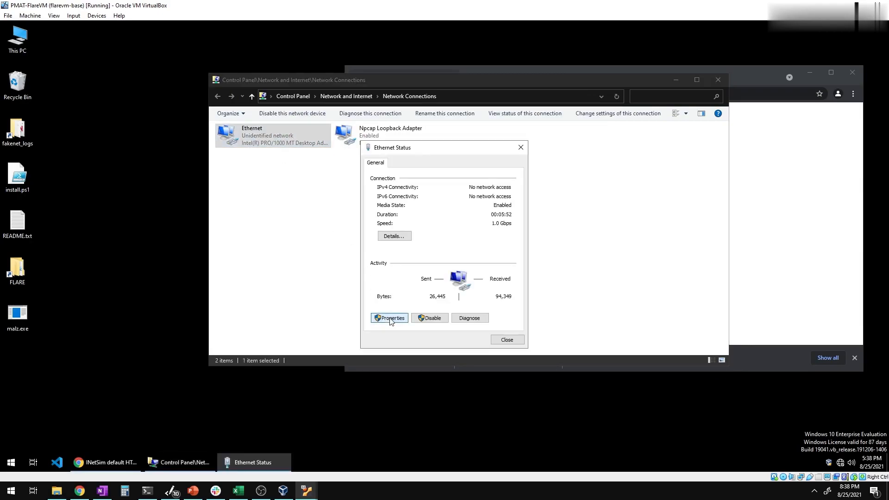
pyautogui.click(390, 319)
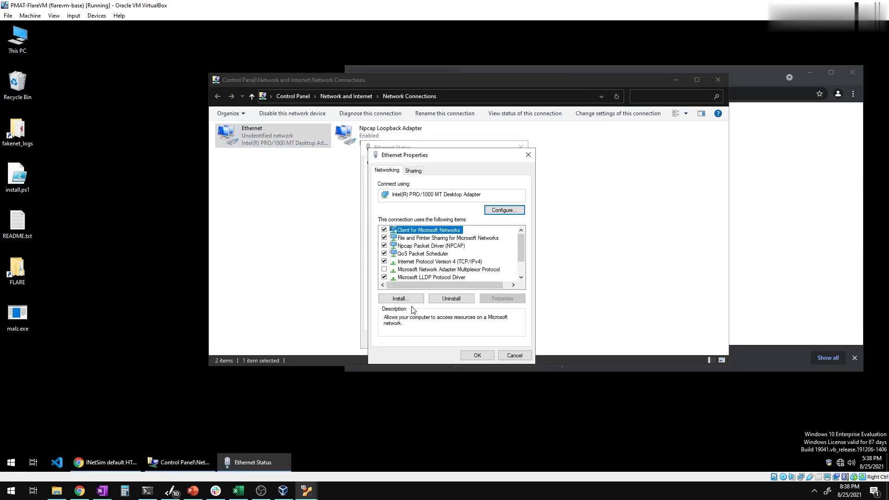
pyautogui.doubleClick(434, 262)
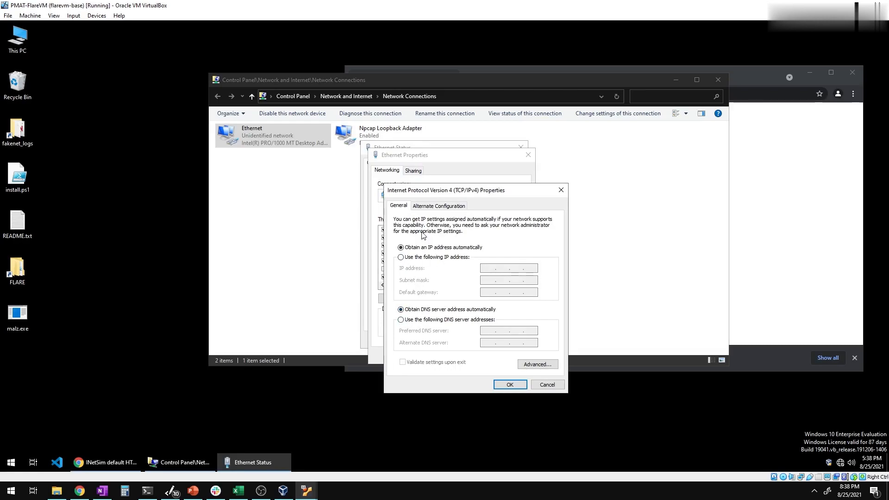
# Set the Ethernet adapter's preferred DNS server to 10.0.0.3 and apply the adapter settings
pyautogui.click(401, 321)
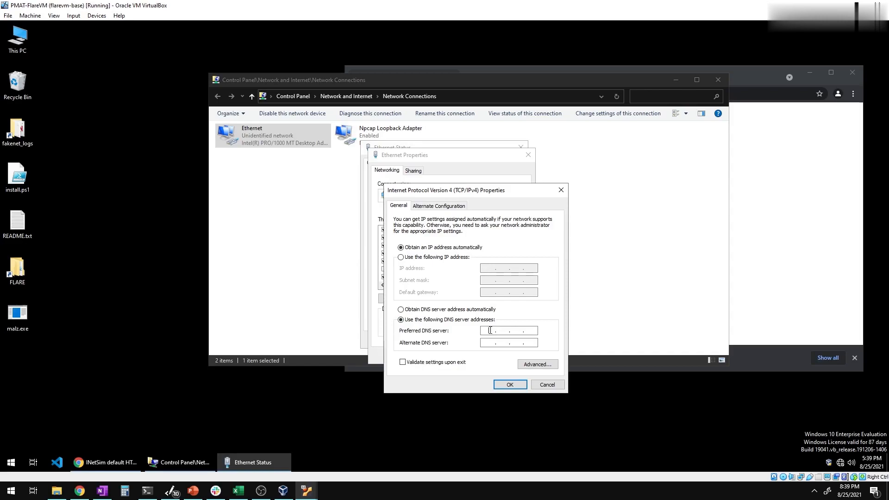
pyautogui.write('10.0.0.3')
pyautogui.click(508, 385)
pyautogui.click(477, 355)
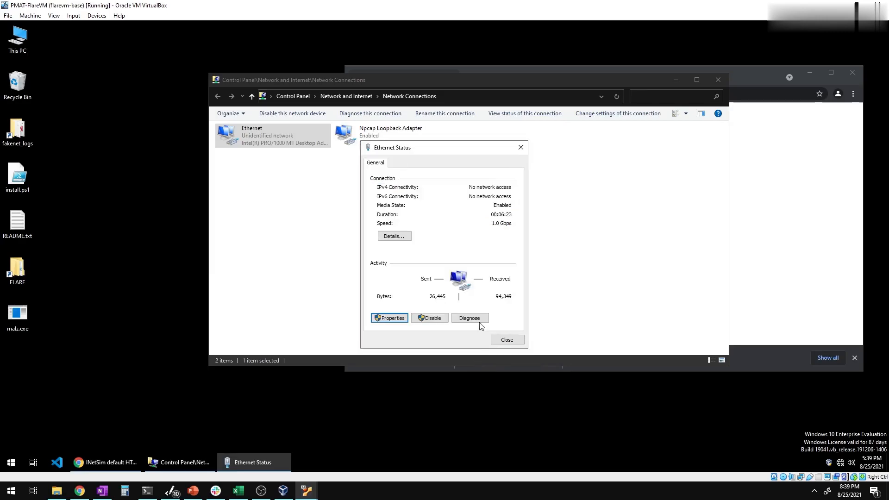
pyautogui.click(507, 339)
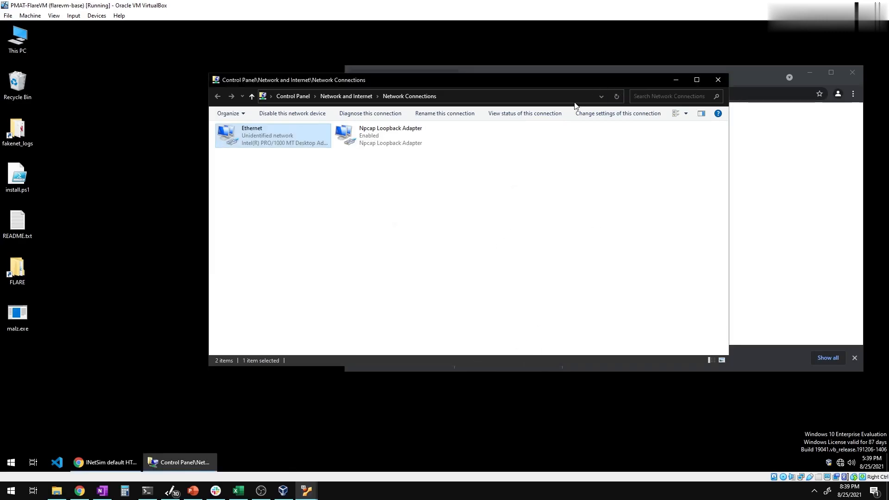
# Rearrange the windows and test DNS simulation by requesting the made-up domain asdasdasd.com in the browser
pyautogui.moveTo(541, 96); pyautogui.dragTo(425, 152)
pyautogui.moveTo(577, 80); pyautogui.dragTo(510, 78)
pyautogui.click(331, 91)
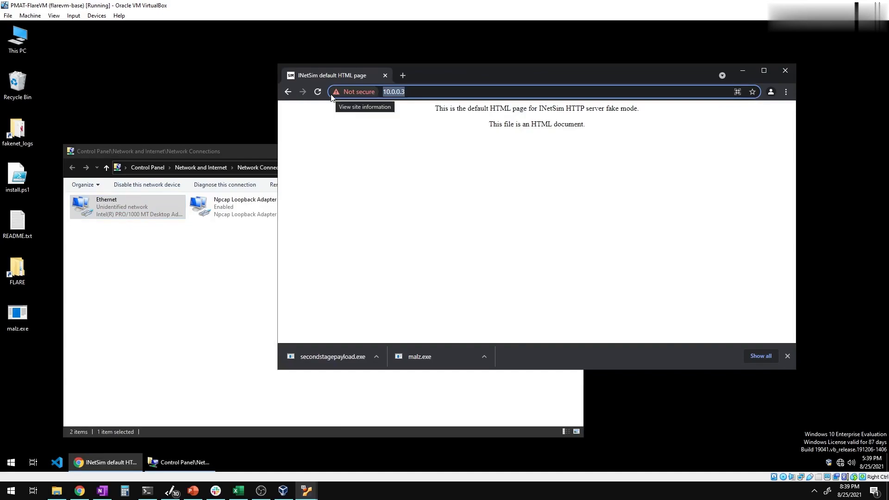
pyautogui.write('asdasdasd.com')
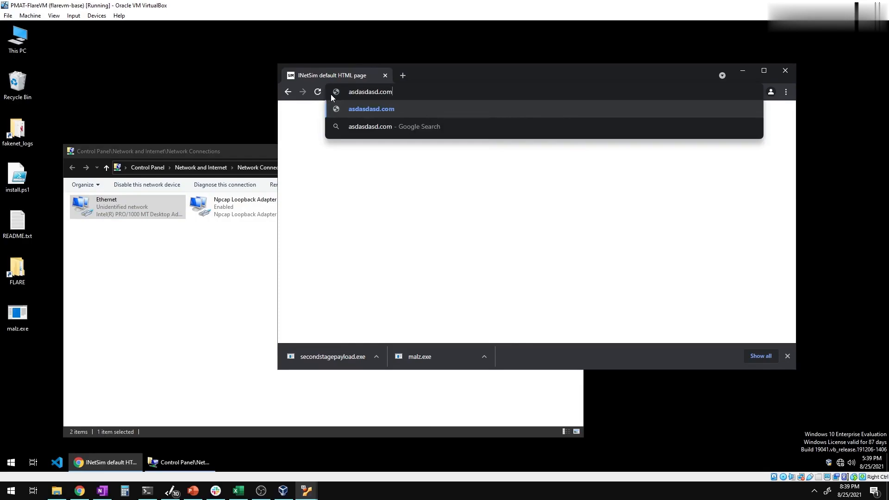
pyautogui.press('Return')
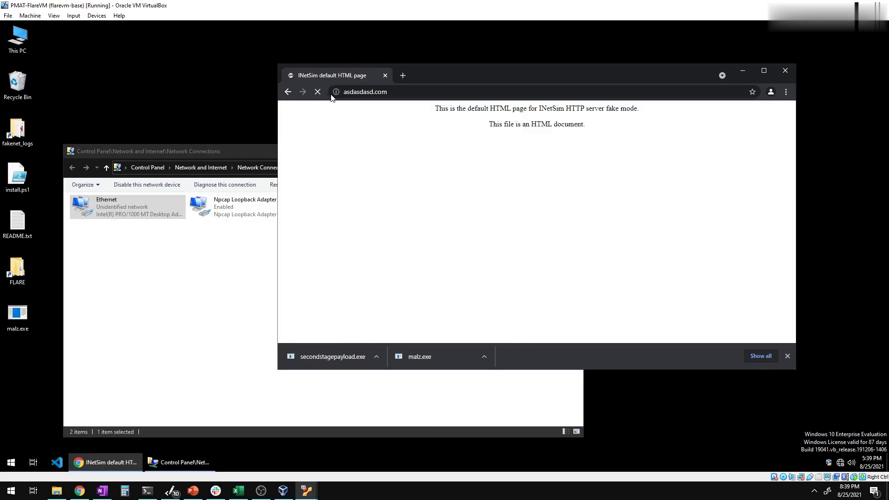
# Close the browser, move the Network Connections window aside and relaunch Chrome
pyautogui.click(778, 72)
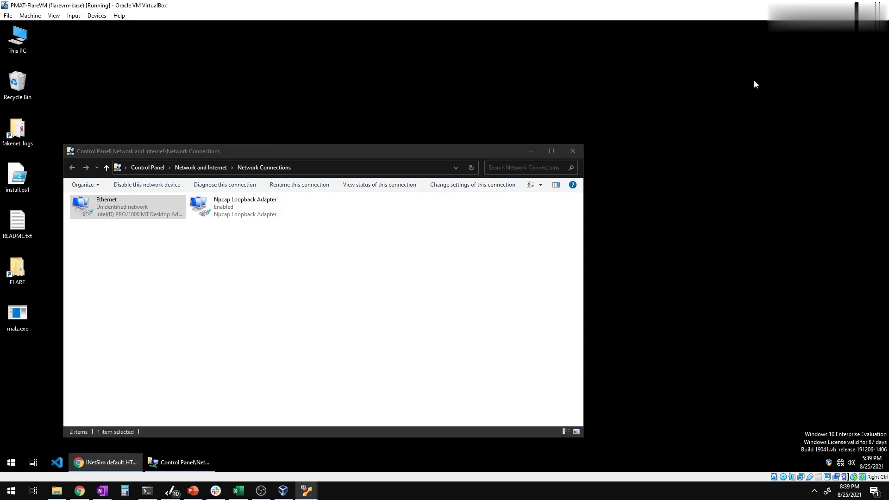
pyautogui.moveTo(342, 155); pyautogui.dragTo(504, 113)
pyautogui.click(11, 465)
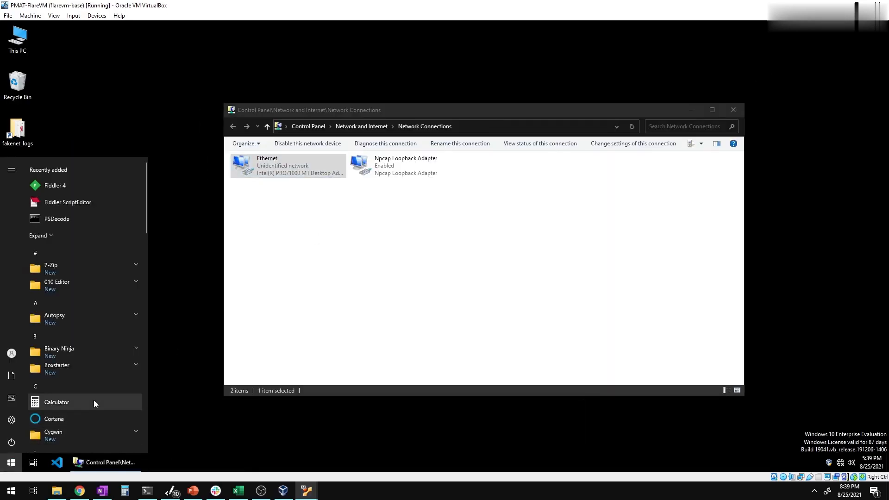
pyautogui.write('chrome')
pyautogui.press('Return')
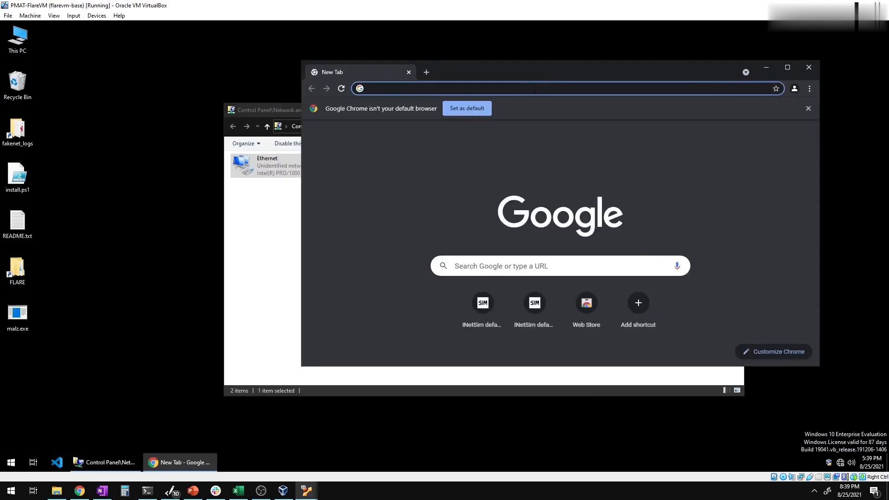
# Request asdasdasd.com again in the relaunched browser to retest DNS resolution
pyautogui.click(541, 88)
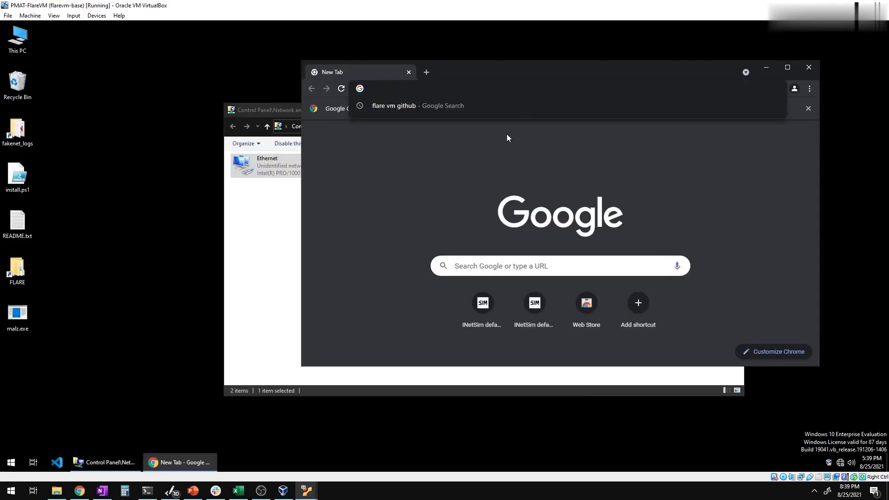
pyautogui.write('asdasdasd')
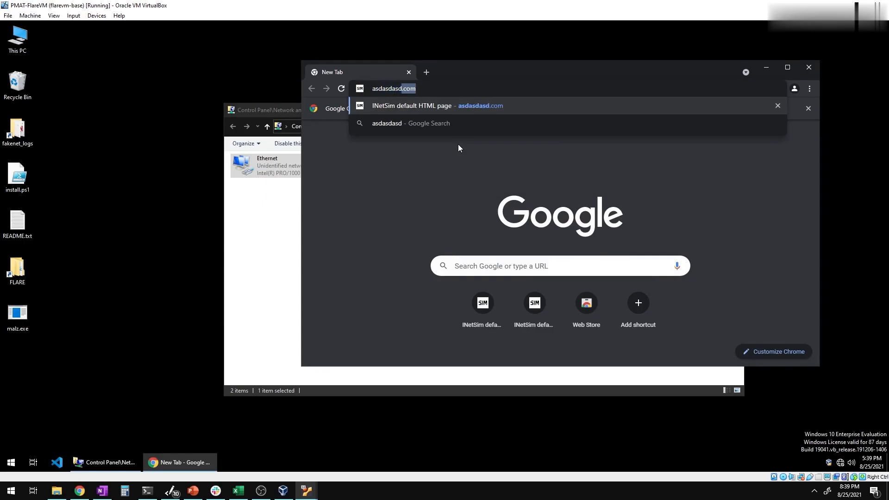
pyautogui.press('Return')
pyautogui.moveTo(459, 103); pyautogui.dragTo(435, 96)
pyautogui.click(420, 131)
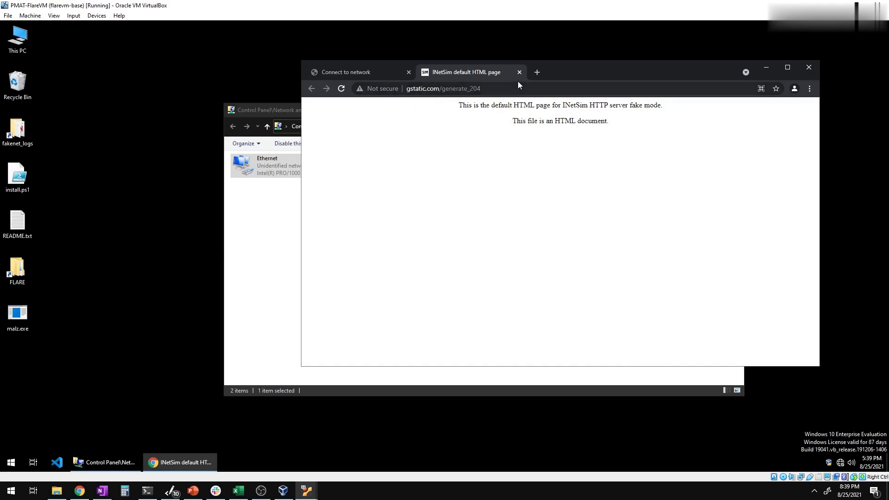
# Request freetshirts.com in a new browser tab to test name resolution through the simulator
pyautogui.click(537, 72)
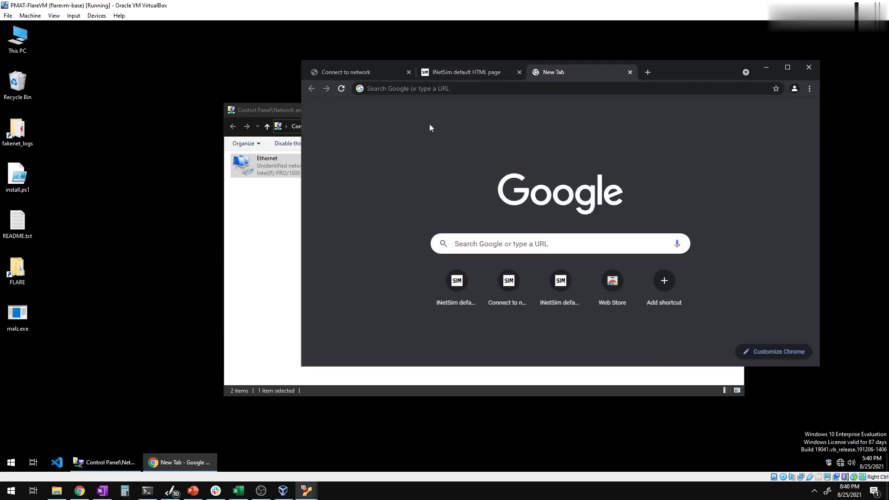
pyautogui.click(439, 89)
pyautogui.write('freetshi')
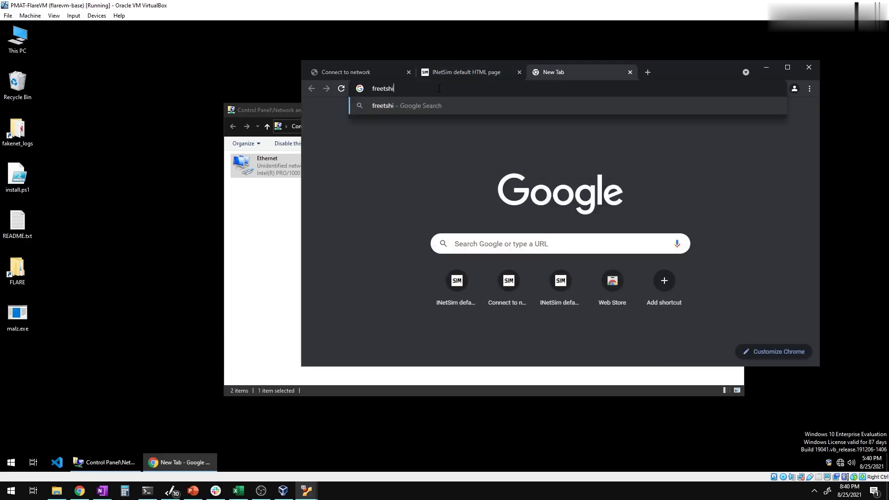
pyautogui.write('rts.com')
pyautogui.press('Return')
pyautogui.moveTo(422, 114); pyautogui.dragTo(639, 133)
pyautogui.click(640, 134)
# Request fancyladsnacks.info in the same tab and check the page the simulator returns
pyautogui.click(387, 89)
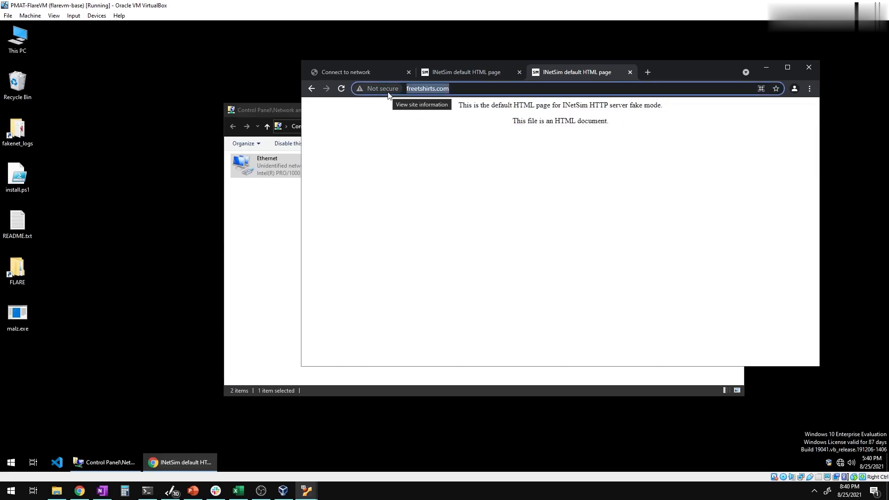
pyautogui.write('fancyladsnac')
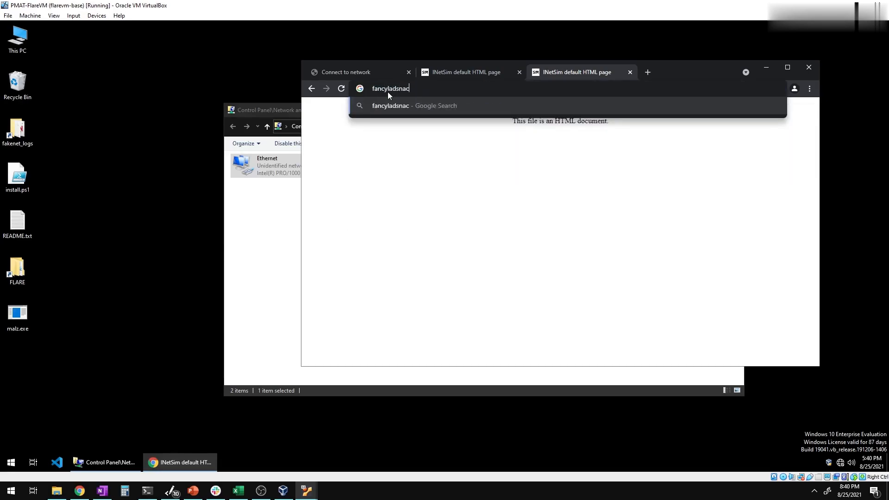
pyautogui.write('ks.info')
pyautogui.press('Return')
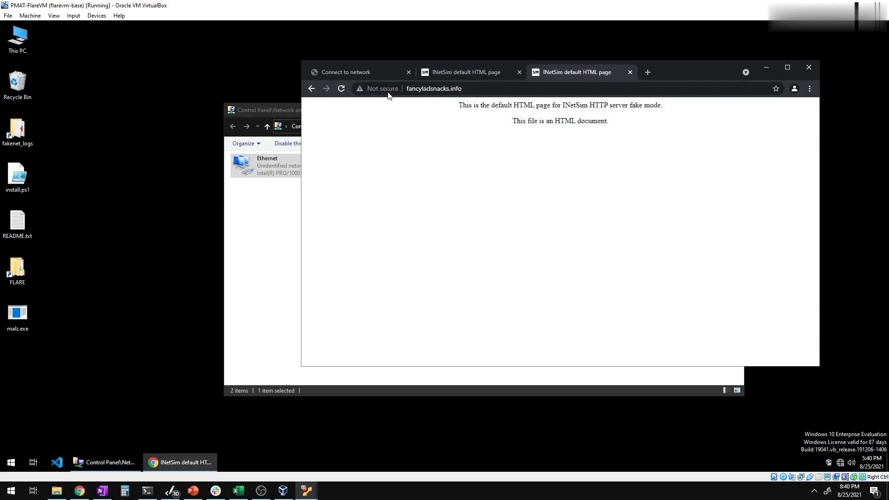
pyautogui.moveTo(452, 106); pyautogui.dragTo(625, 140)
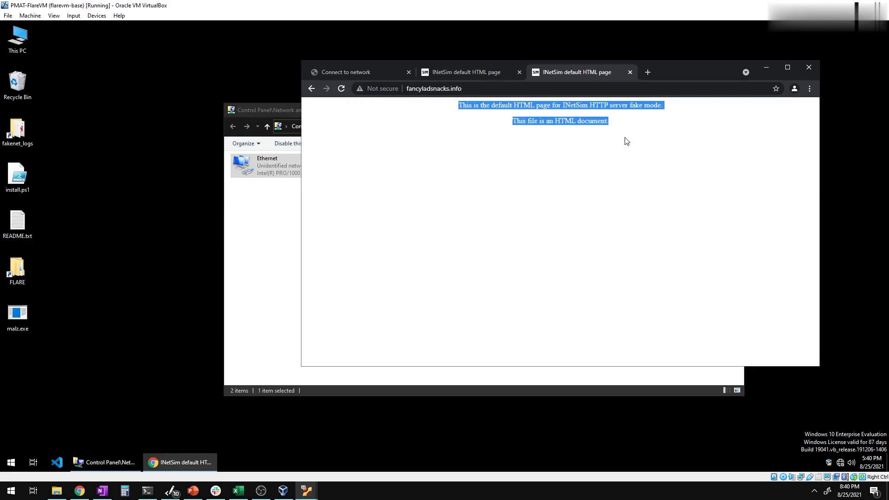
pyautogui.click(488, 103)
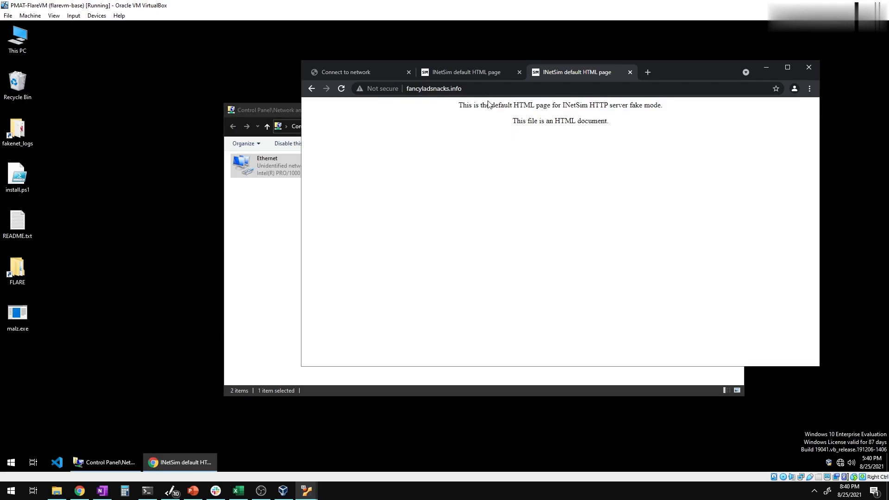
pyautogui.click(435, 92)
pyautogui.click(432, 91)
pyautogui.moveTo(415, 88); pyautogui.dragTo(457, 89)
pyautogui.click(462, 88)
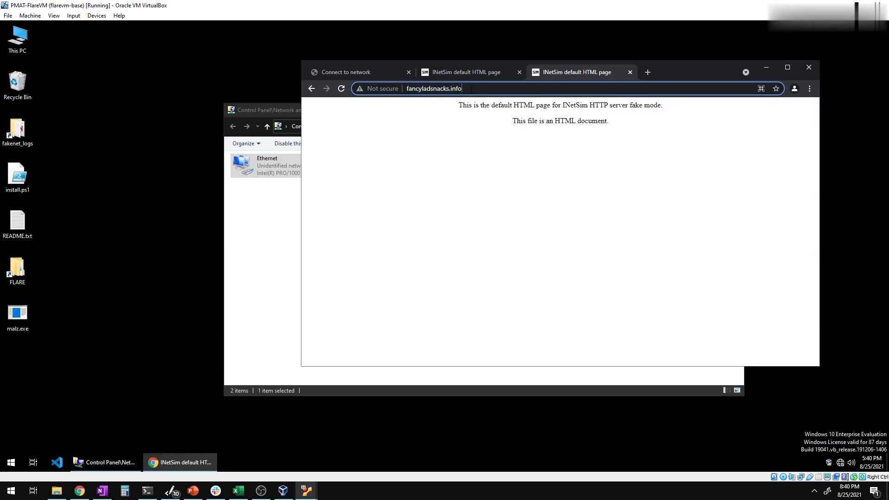
pyautogui.click(126, 265)
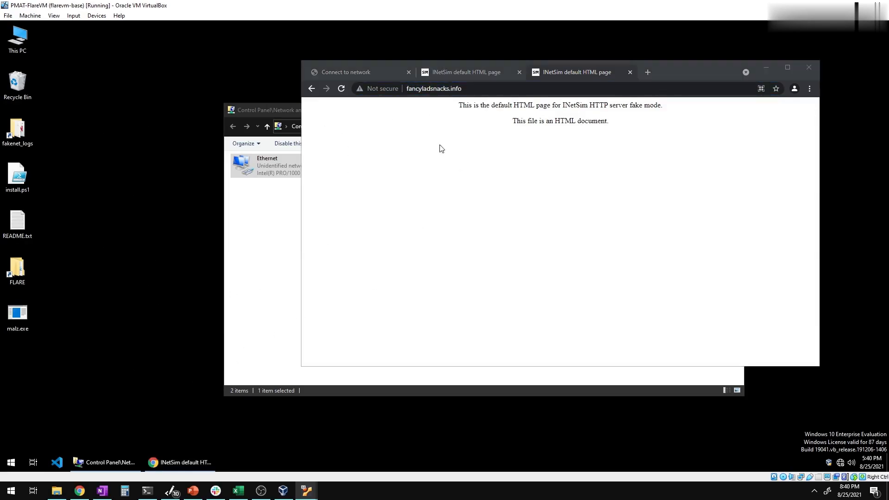
pyautogui.click(466, 77)
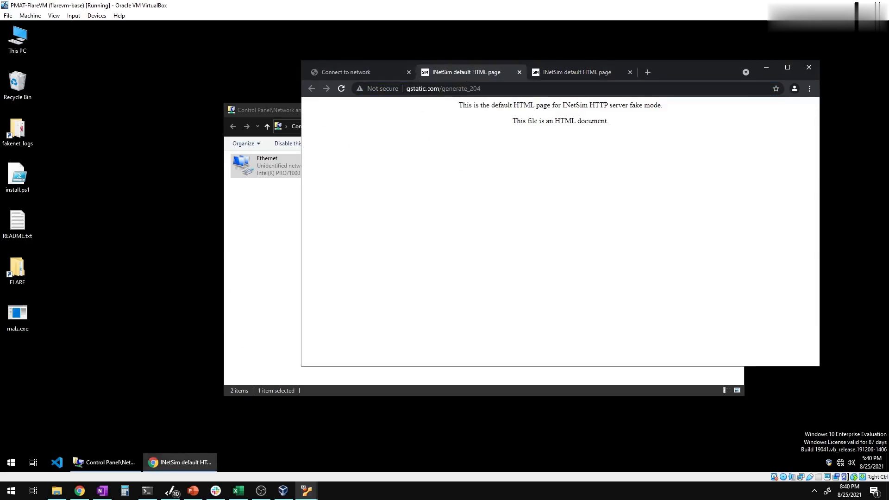
pyautogui.click(154, 221)
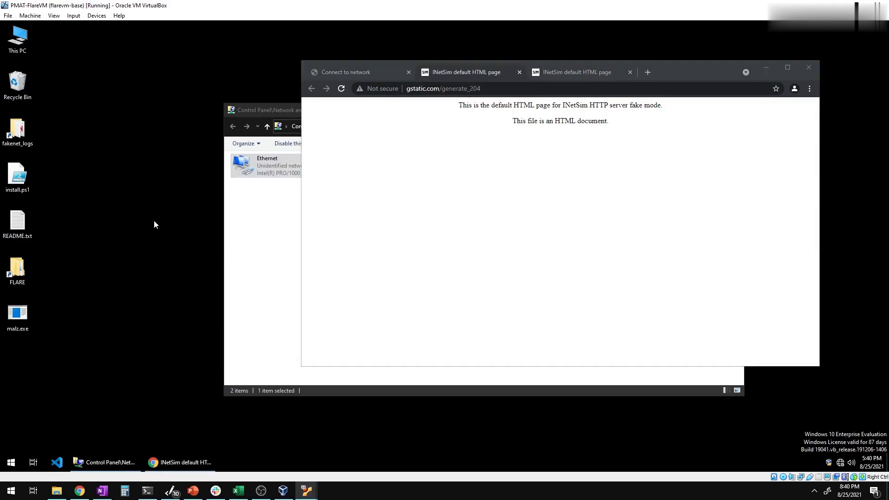